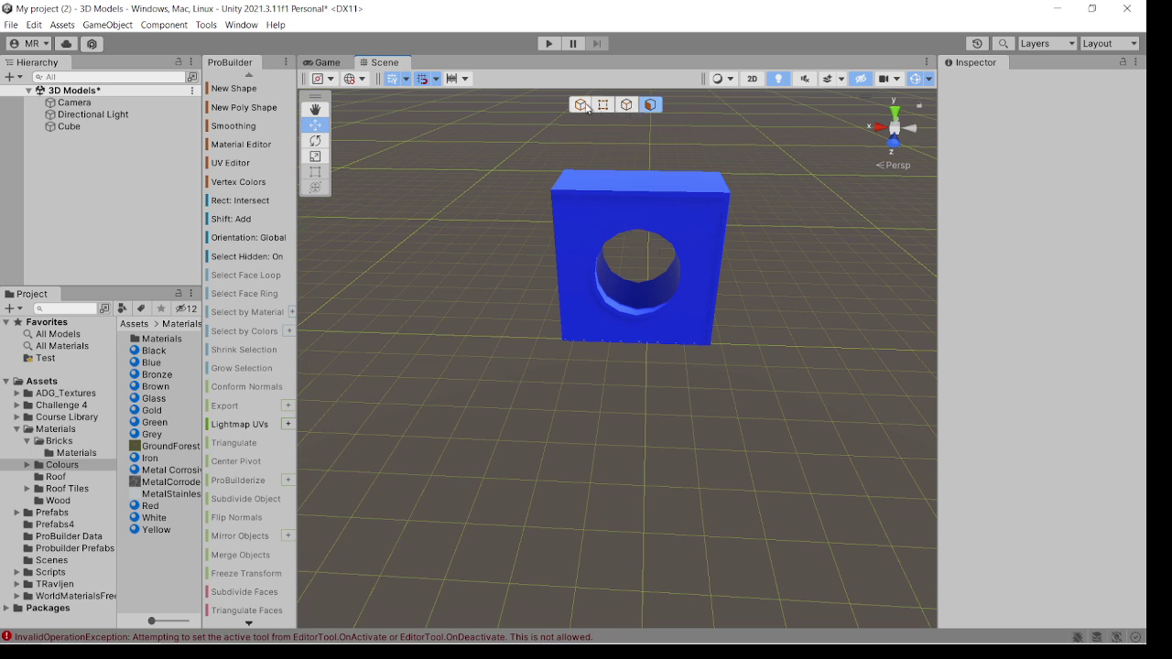
Delete the existing blue block with the round hole from the scene
key("g")
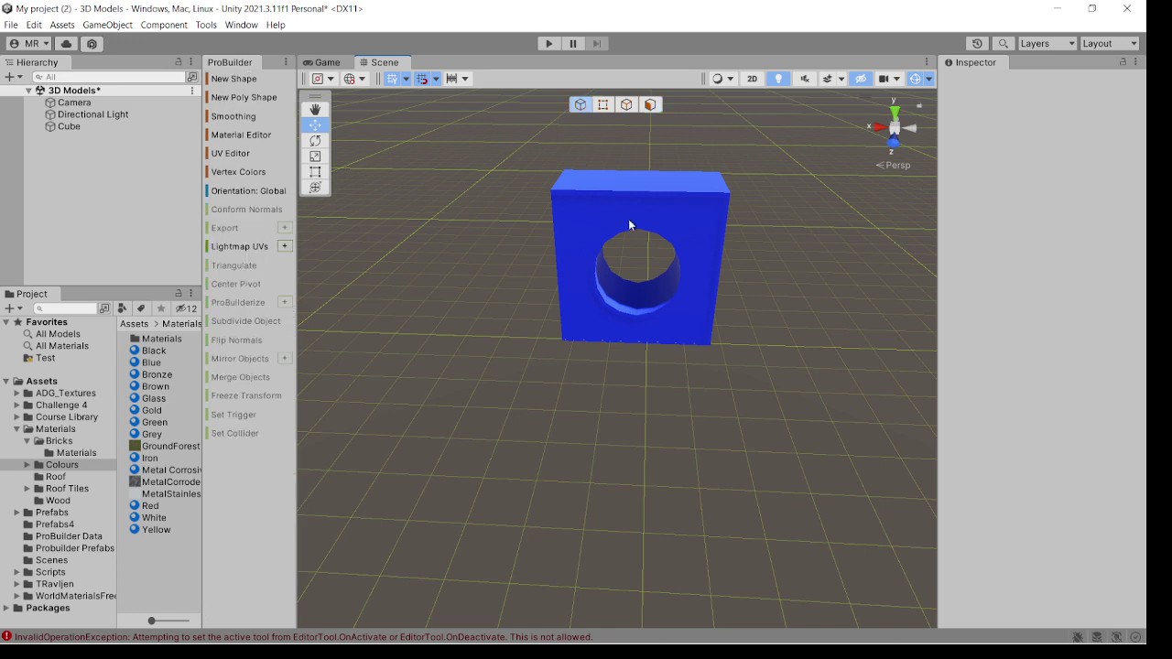
left_click(650, 219)
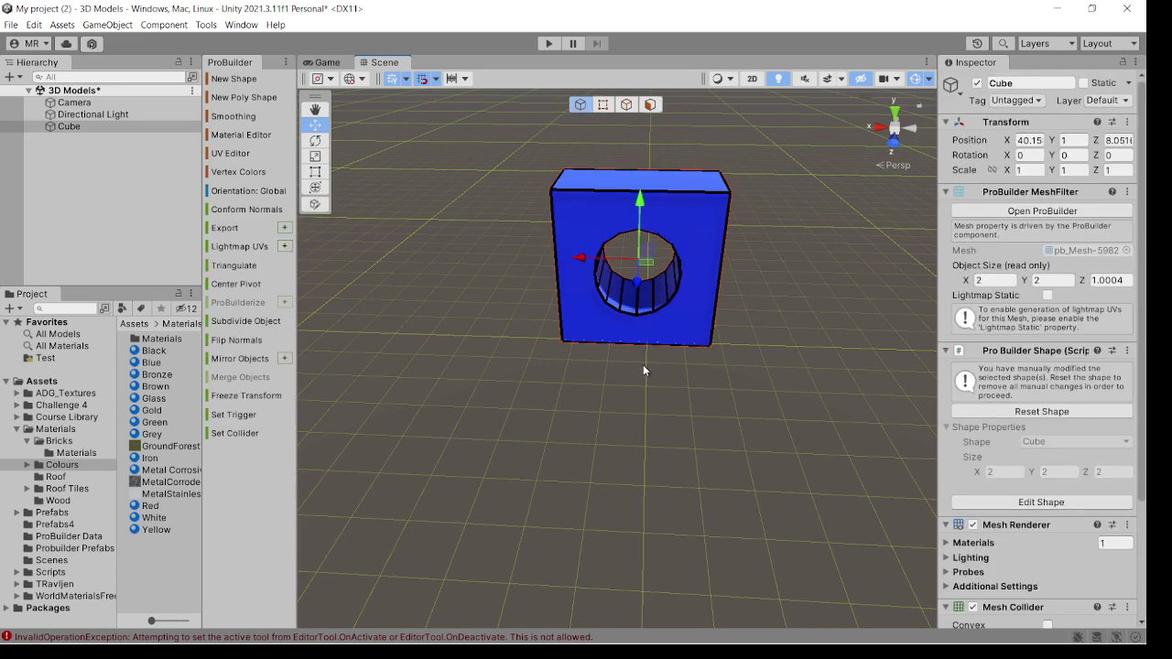
left_click(604, 104)
scroll(627, 261, "up", 5)
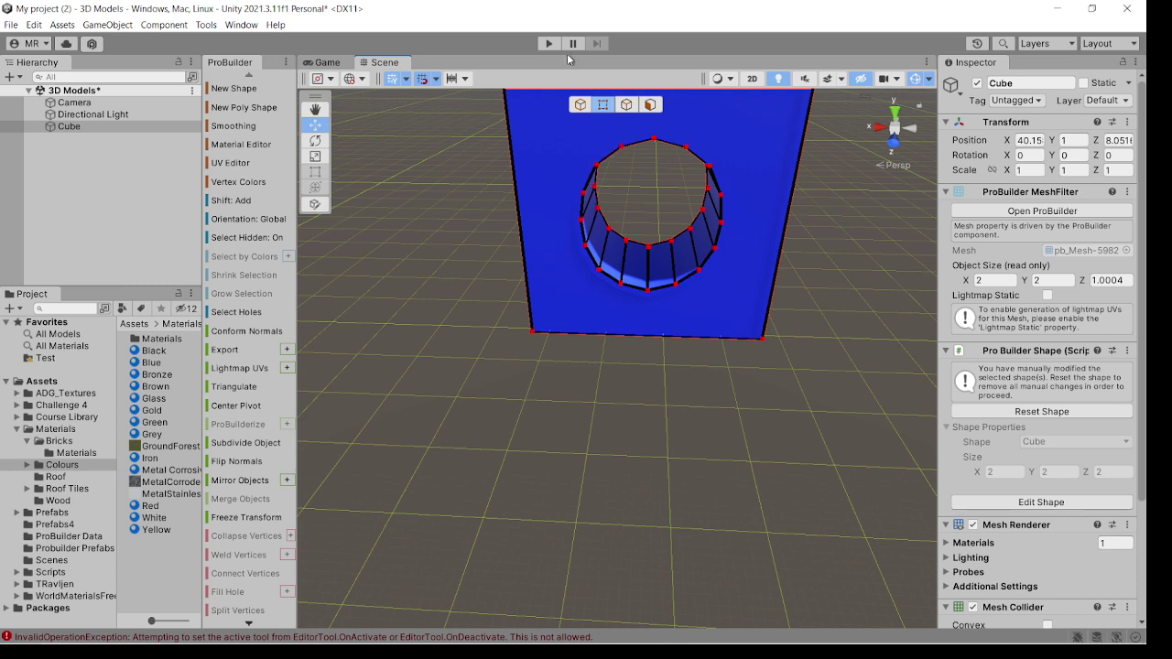
left_click(585, 106)
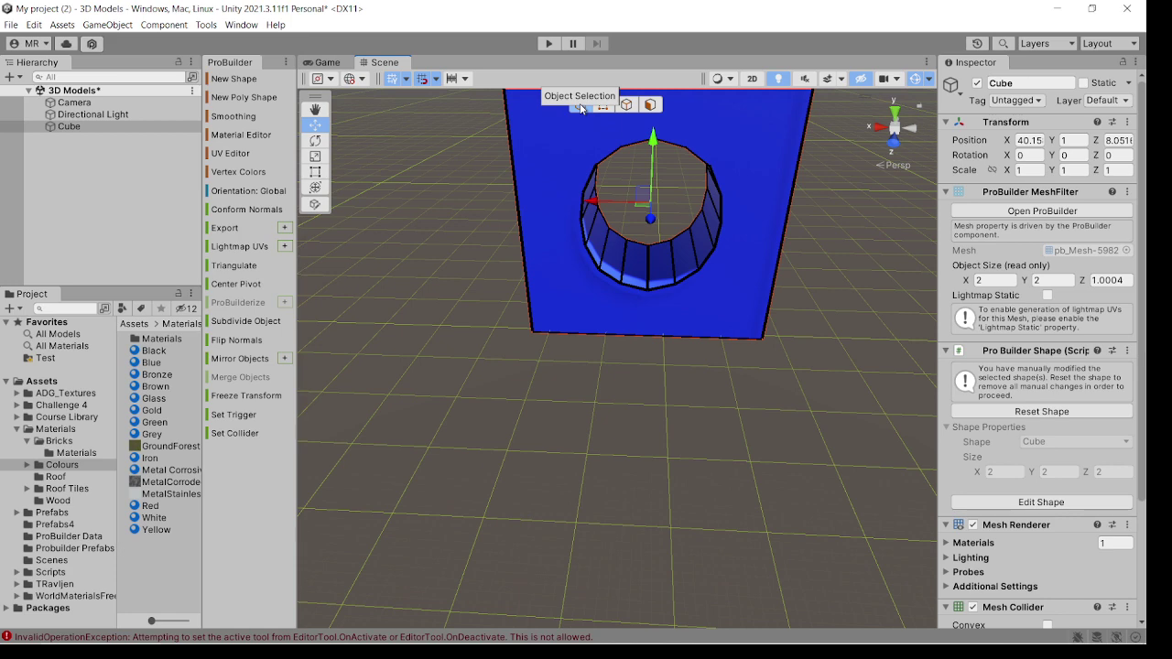
scroll(612, 297, "down", 4)
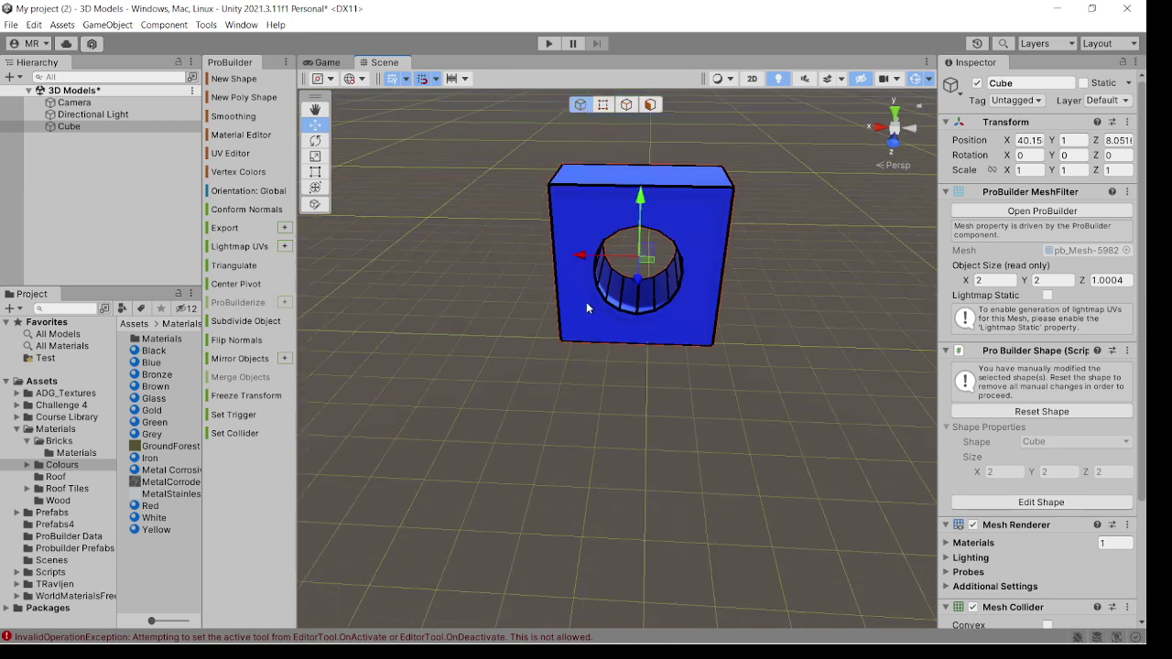
key("Delete")
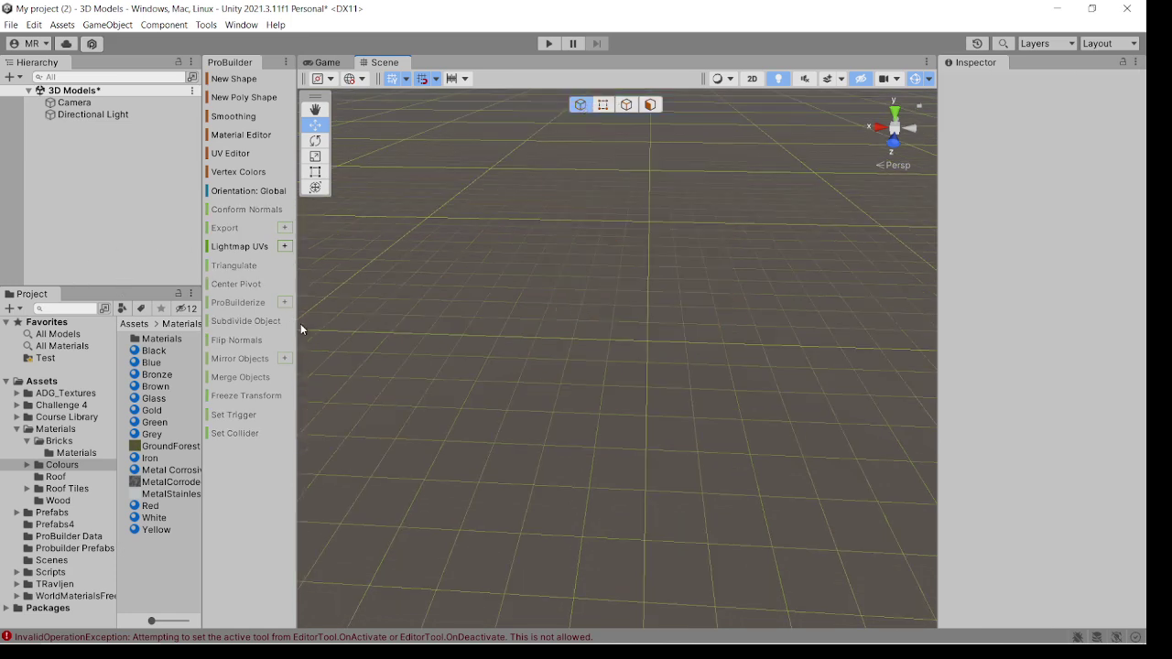
Create a ProBuilder cube measuring 2 × 2 × 2 and place it on the grid
key("ctrl+shift+k")
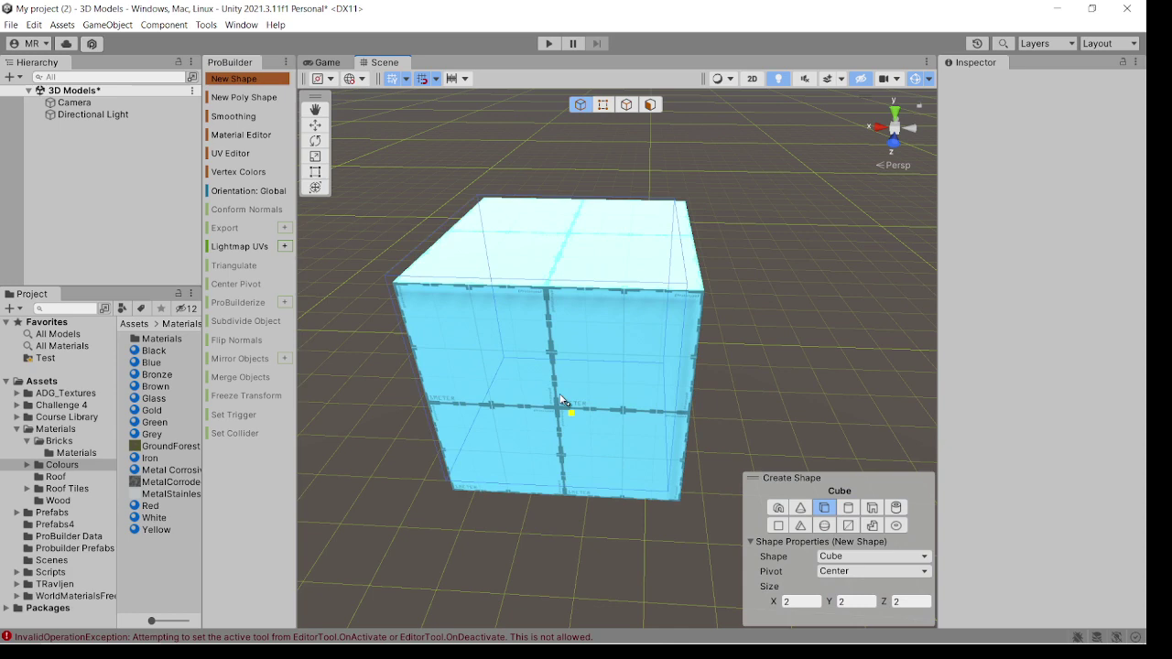
left_click(612, 395)
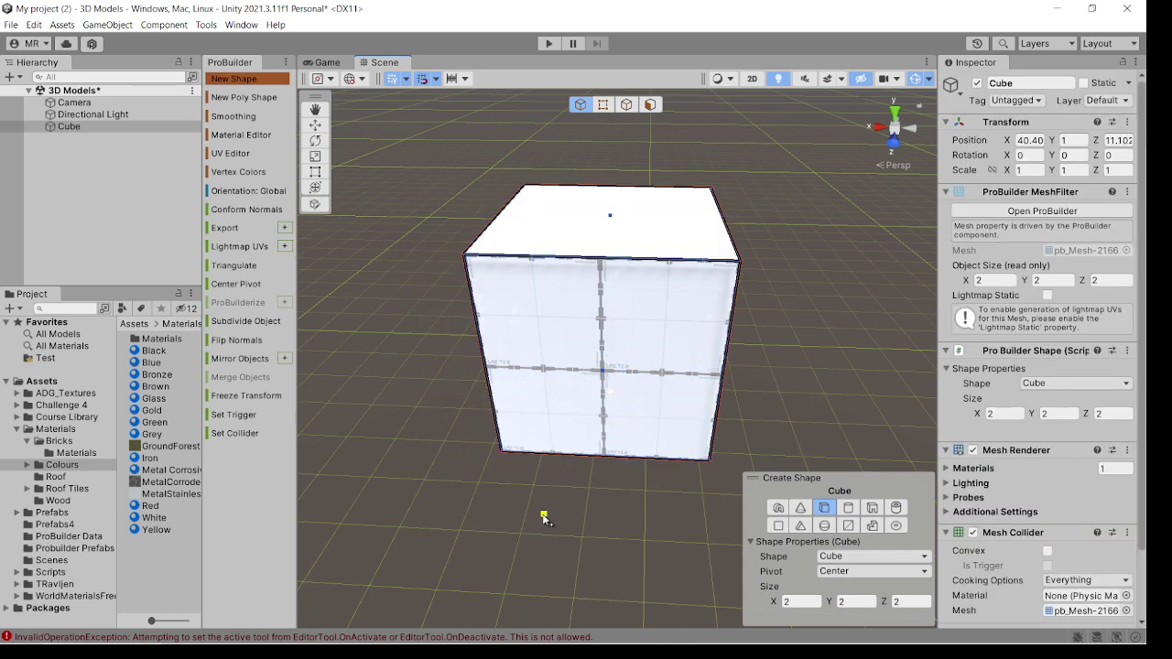
key("Escape")
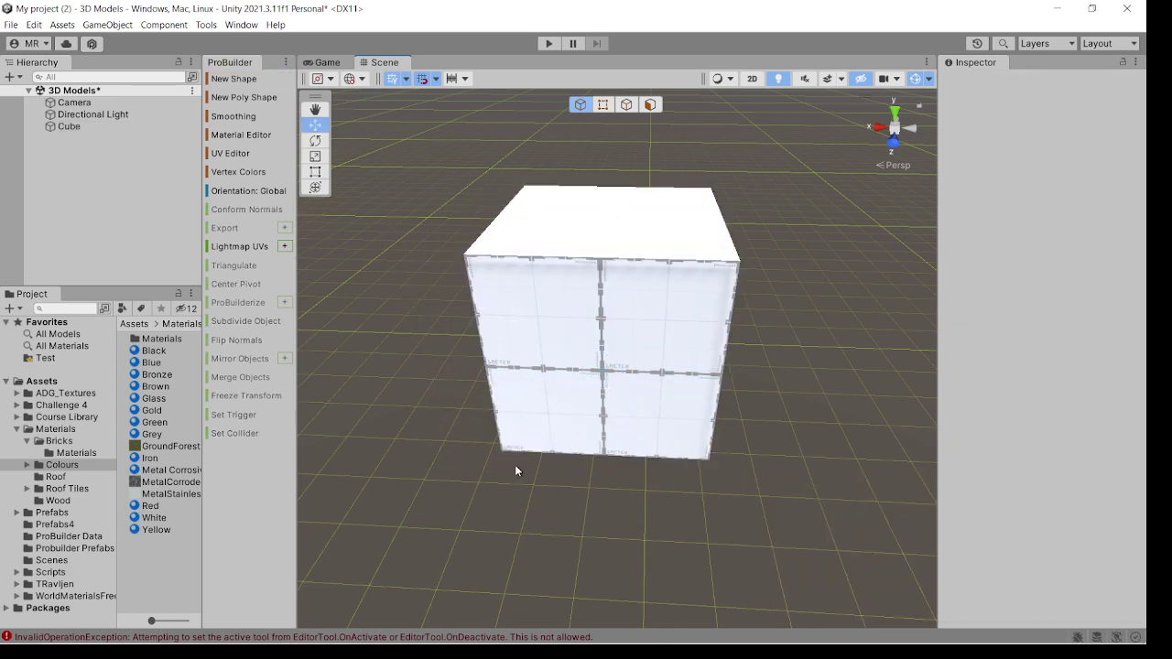
Delete all faces of the new cube except one vertical face, leaving a flat 2 × 2 square
right_click_drag(514, 464, 736, 433)
middle_click_drag(736, 433, 813, 389)
right_click_drag(813, 389, 551, 490)
left_click_drag(510, 531, 827, 118)
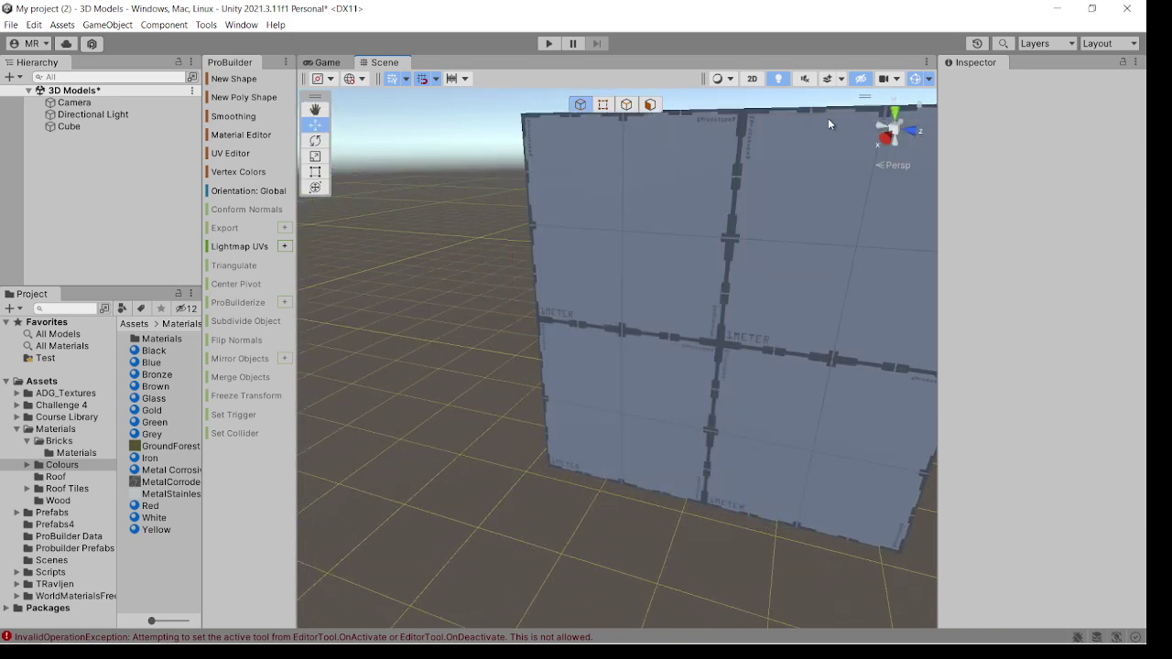
left_click(627, 105)
key("f")
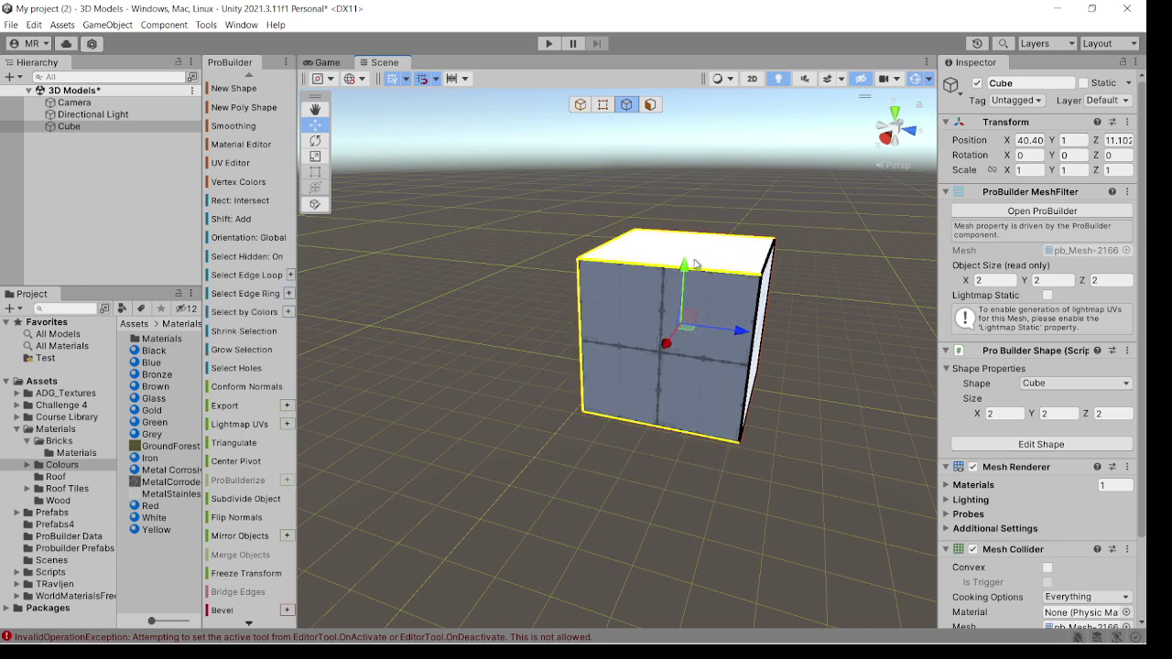
left_click(650, 105)
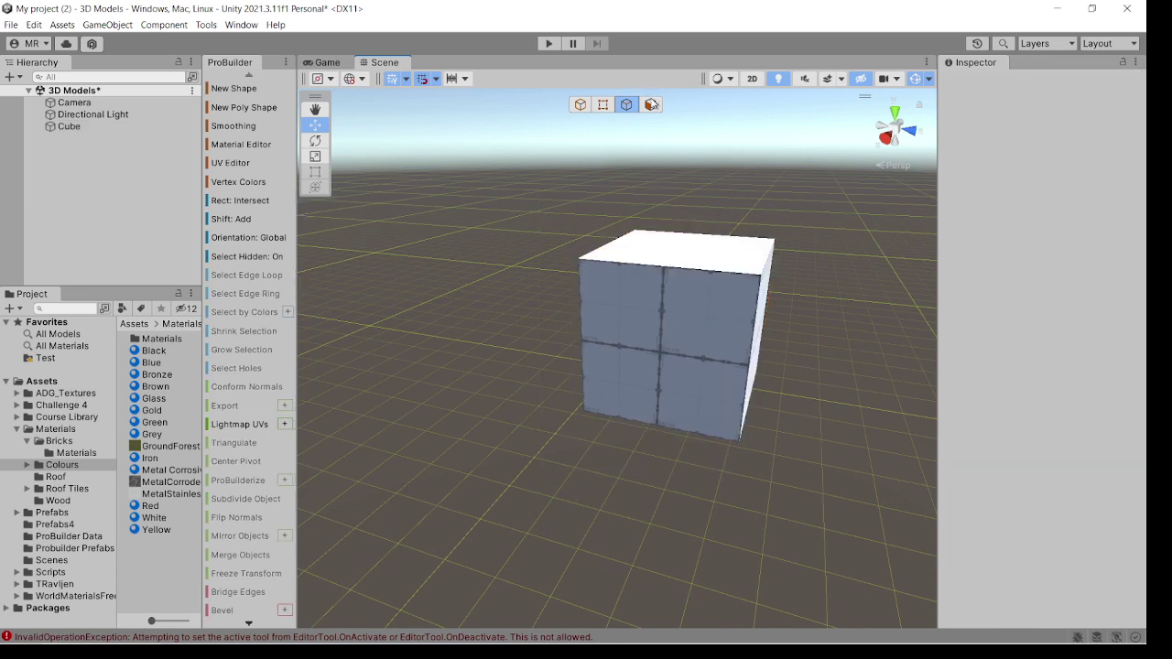
left_click(693, 278)
left_click_drag(701, 213, 701, 214)
right_click_drag(699, 292, 408, 303)
key("d")
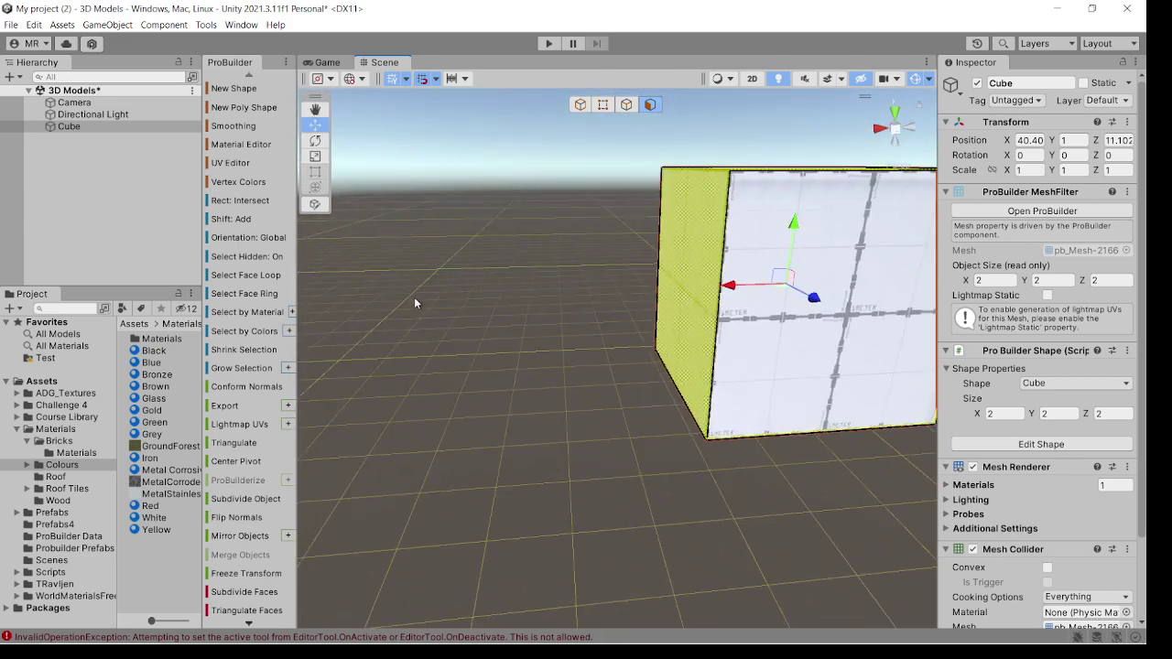
key("Delete")
left_click_drag(414, 296, 513, 387, "alt")
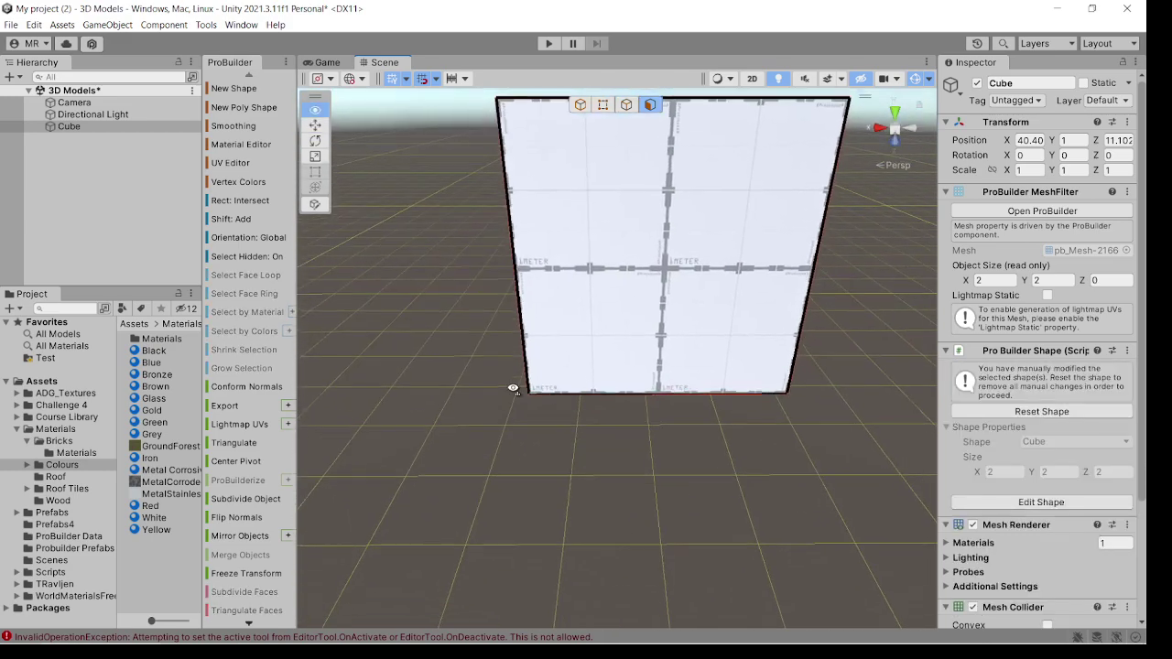
Inset the remaining face toward its centre to form a smaller square framed by four surrounding faces
scroll(528, 379, "down", 5)
left_click_drag(553, 432, 536, 269)
left_click(537, 269)
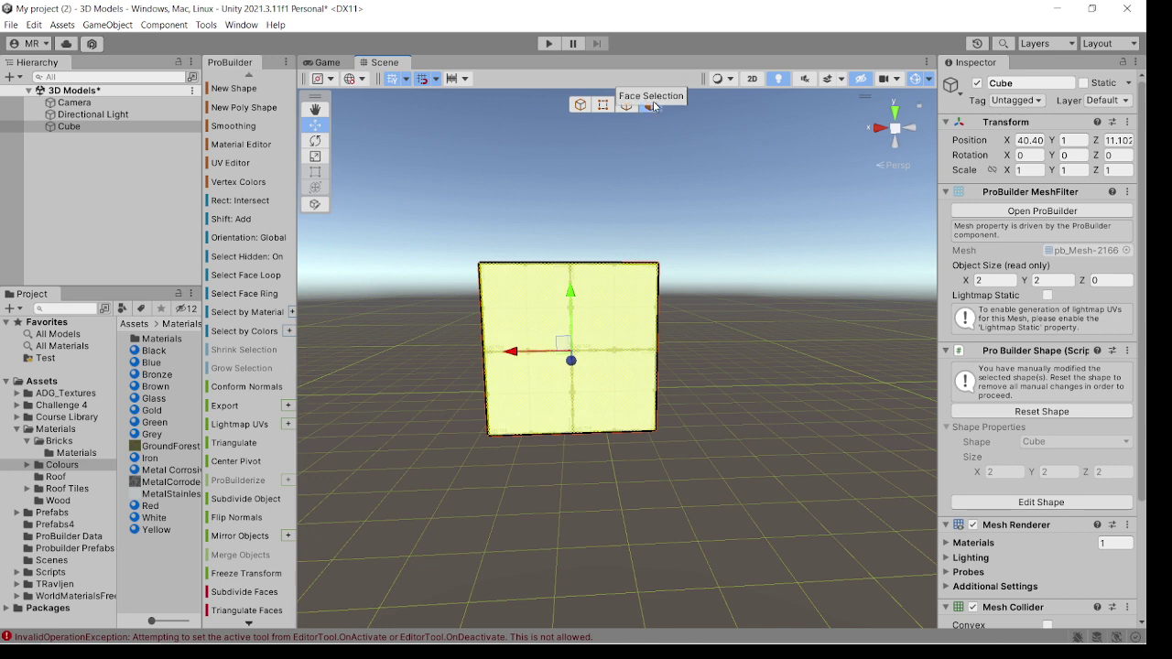
left_click(315, 156)
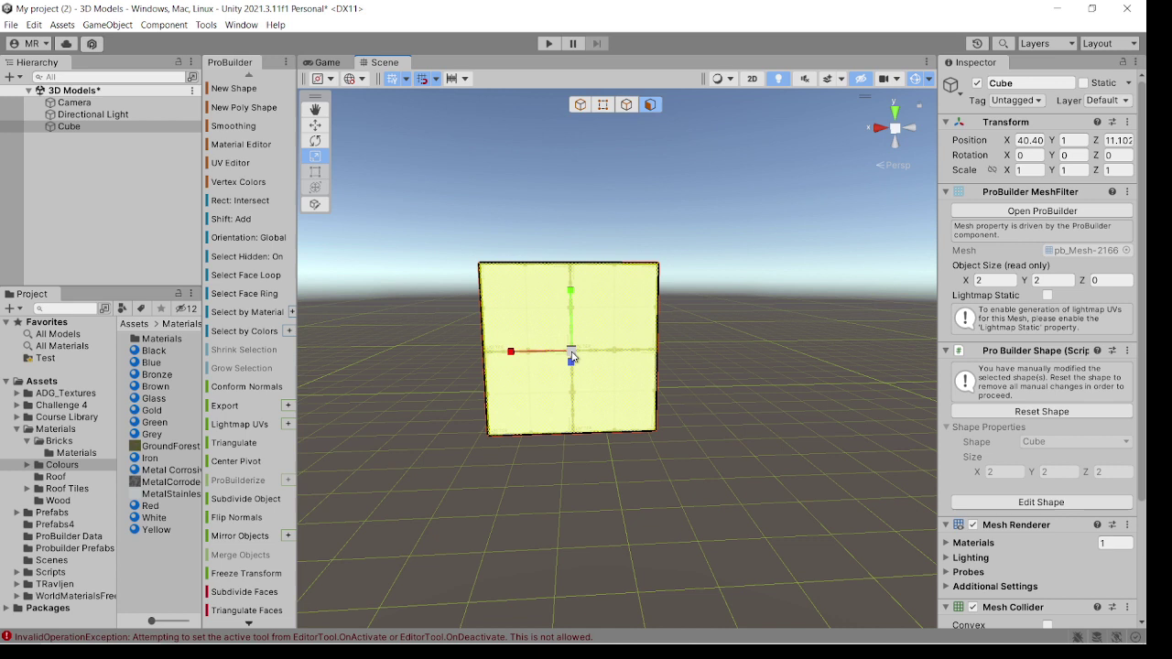
left_click_drag(573, 356, 656, 408)
key("BackSpace")
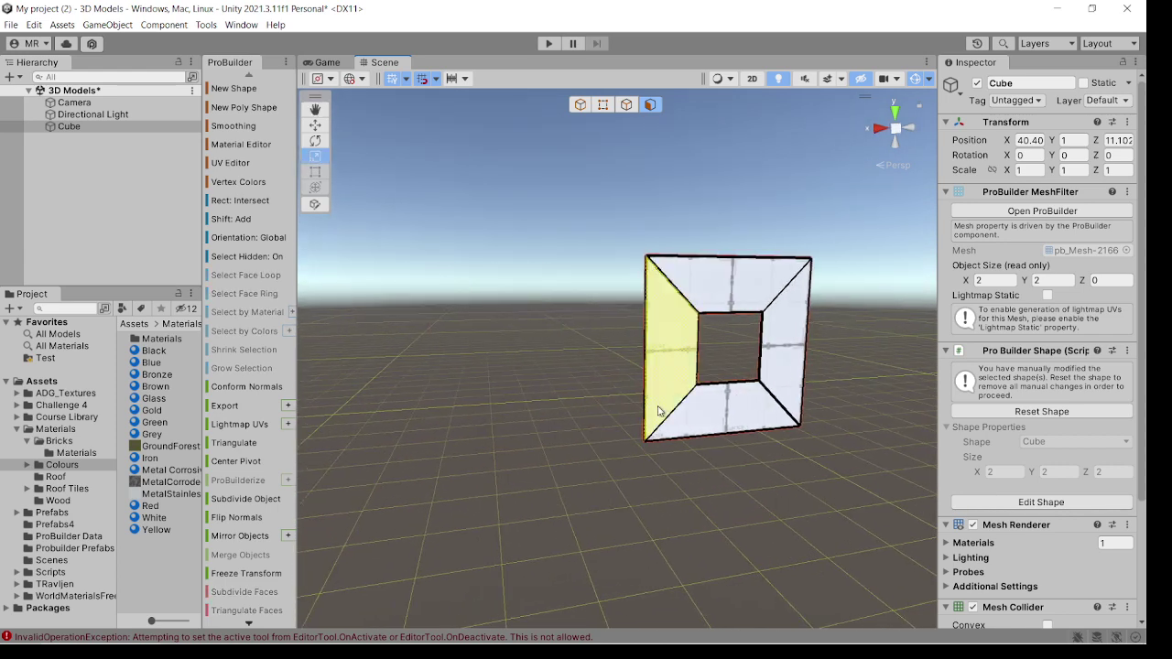
key("ctrl+z")
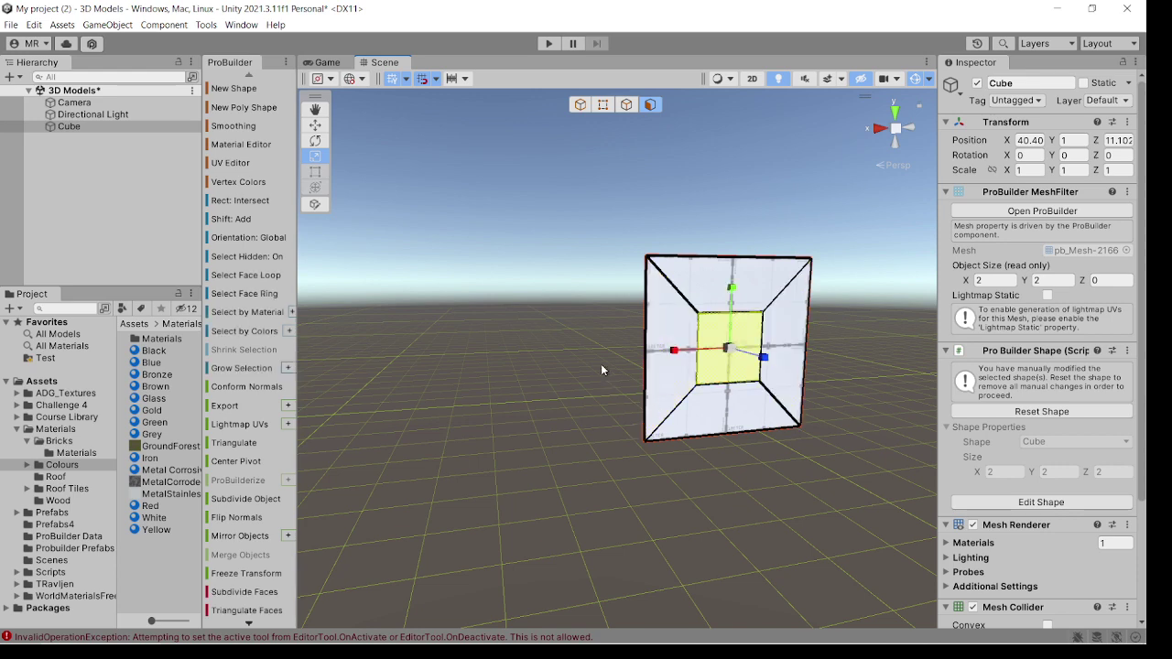
Subdivide the four edges of the inner square with 3 subdivisions each
right_click_drag(641, 379, 544, 356)
middle_click_drag(544, 356, 479, 356)
right_click_drag(479, 356, 503, 399)
middle_click_drag(503, 399, 528, 441)
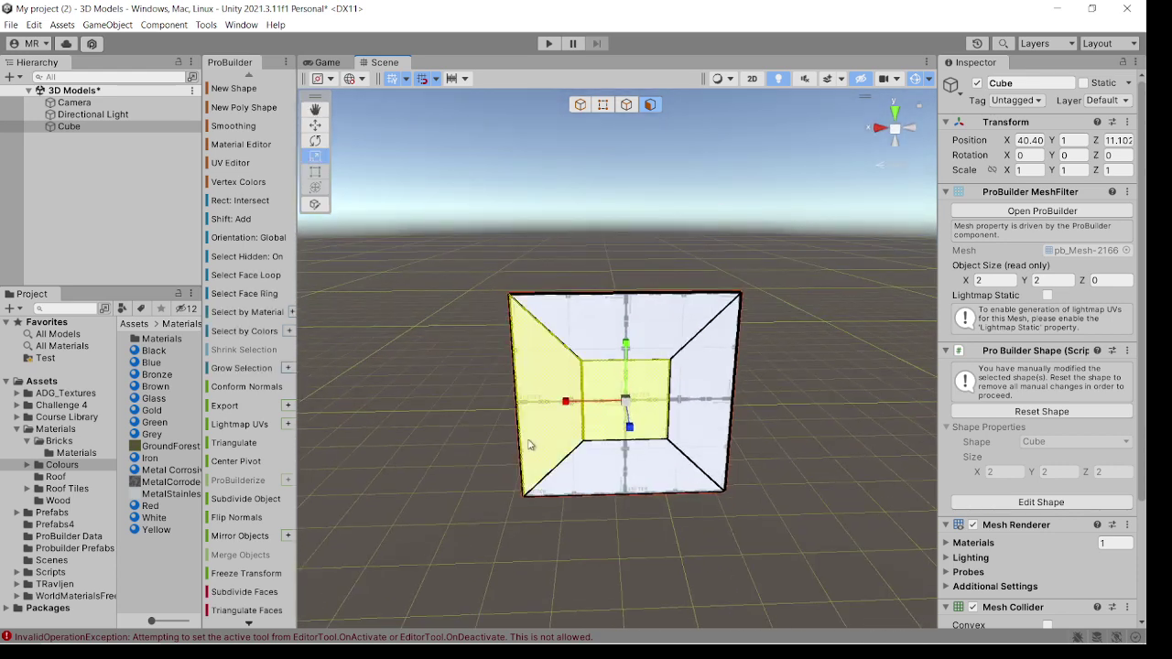
left_click(604, 103)
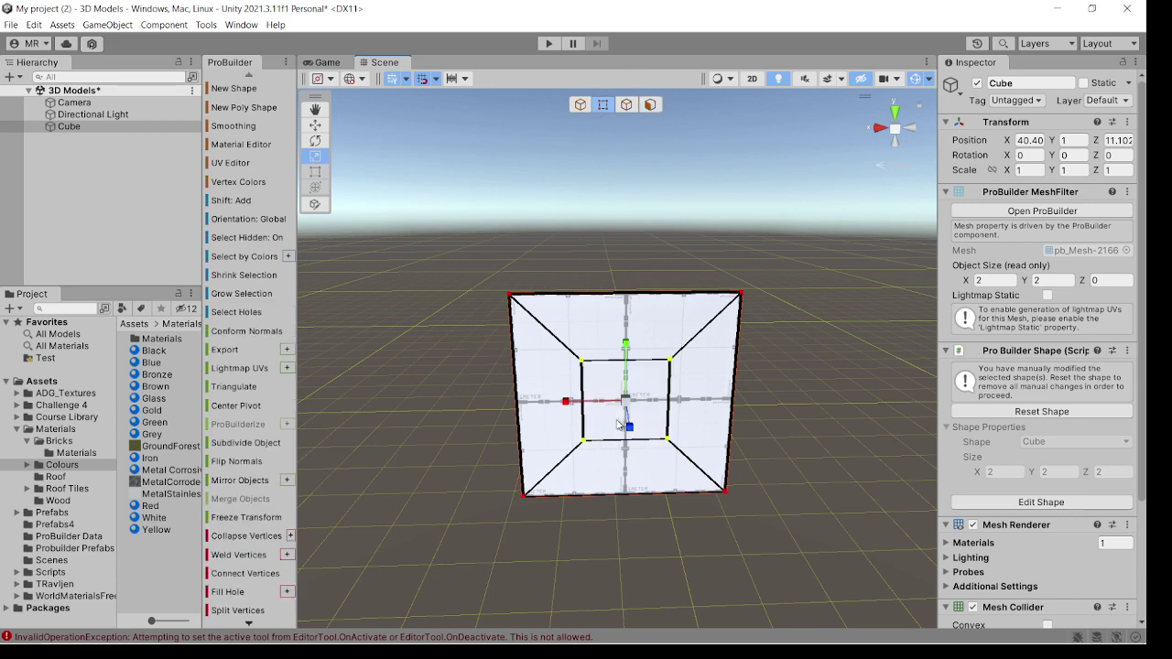
scroll(619, 424, "up", 3)
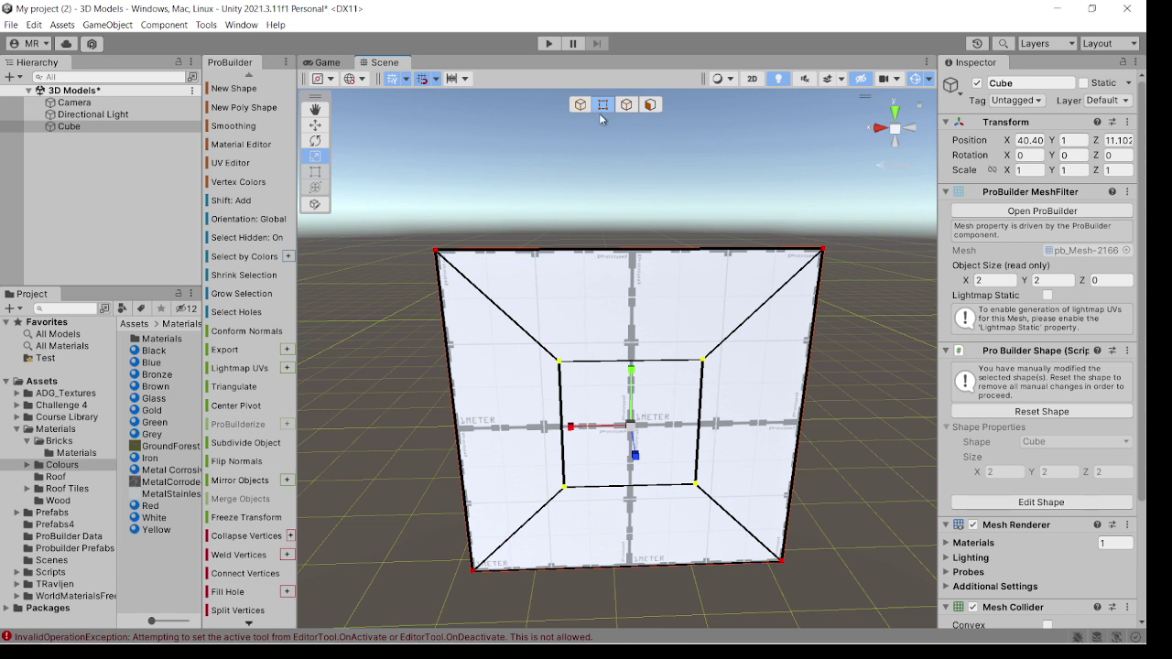
left_click(626, 106)
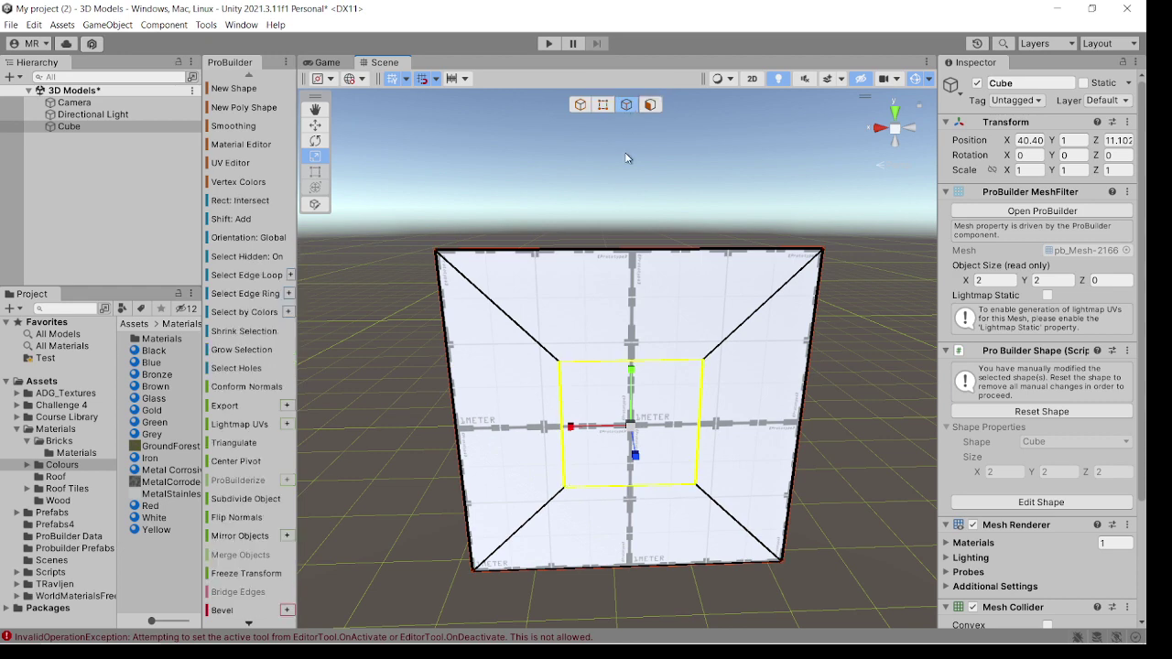
scroll(261, 410, "down", 5)
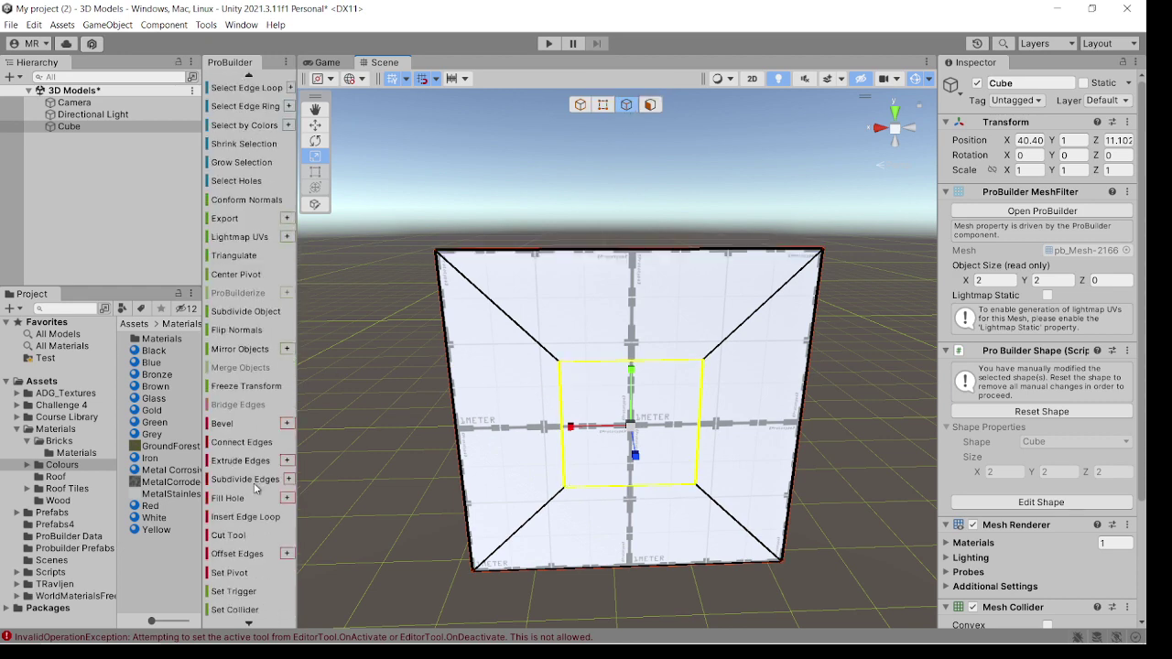
left_click(289, 482)
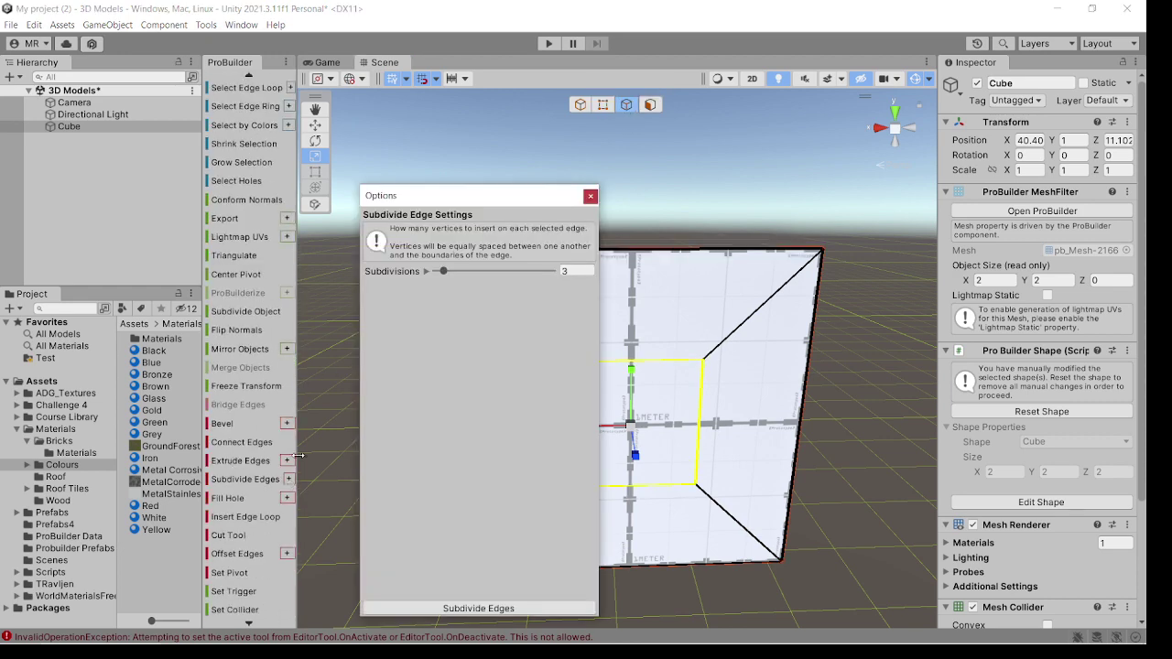
left_click(474, 608)
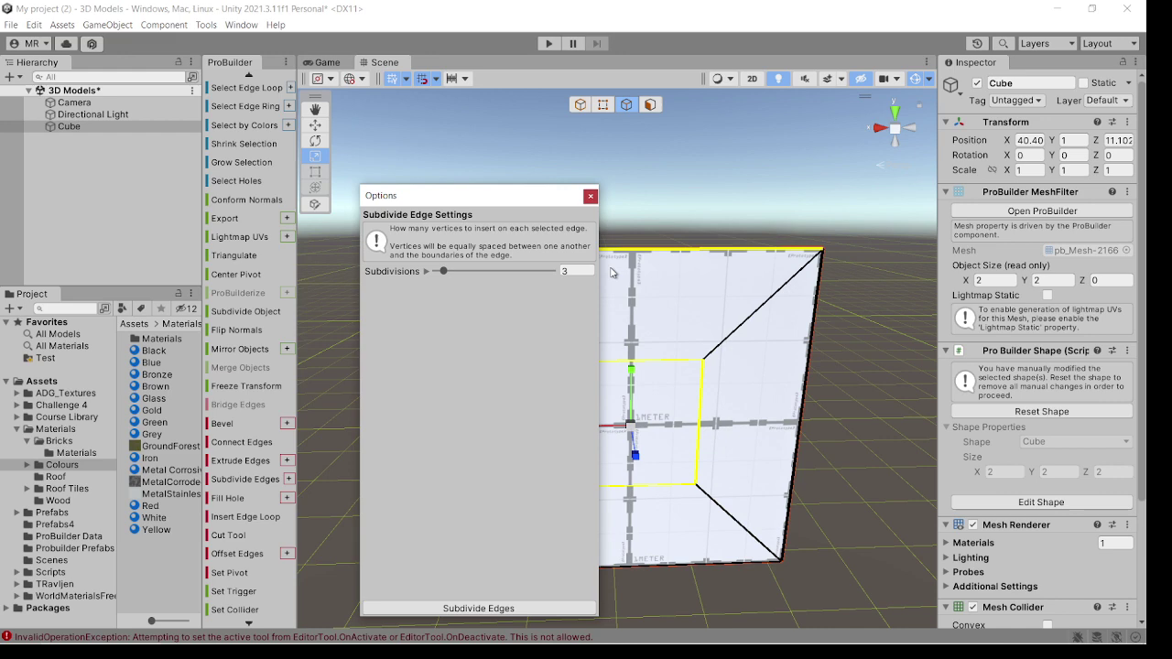
left_click(590, 197)
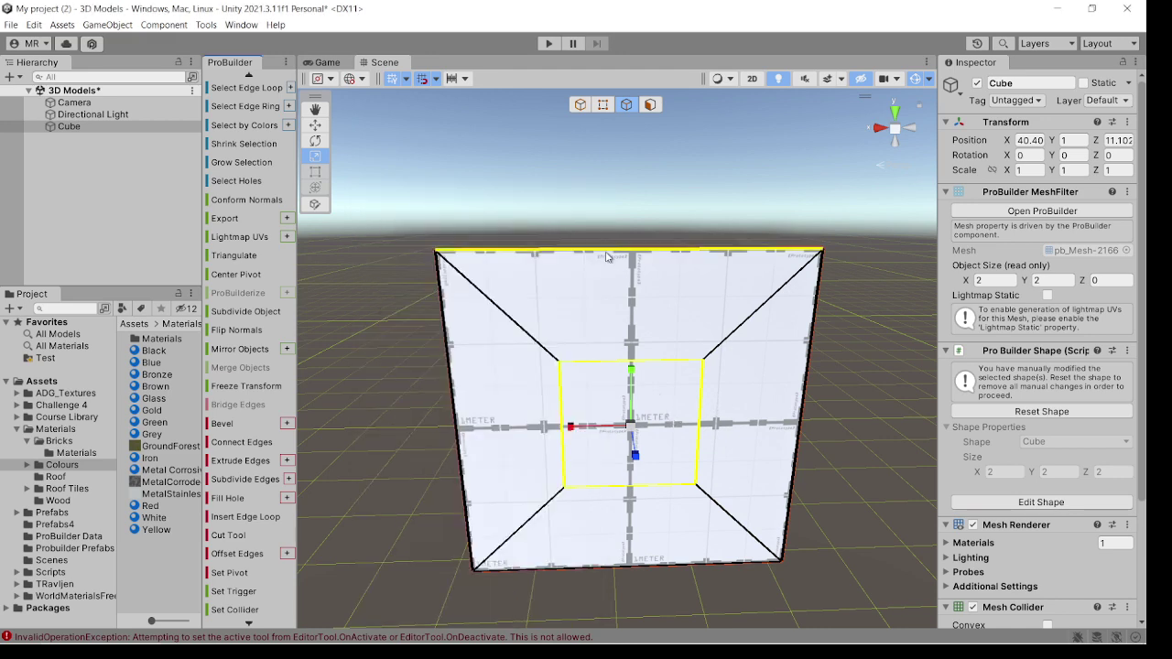
Scale the non-corner vertices of the inner square's top and bottom edges outward along the vertical axis
left_click(602, 104)
right_click_drag(653, 329, 628, 295)
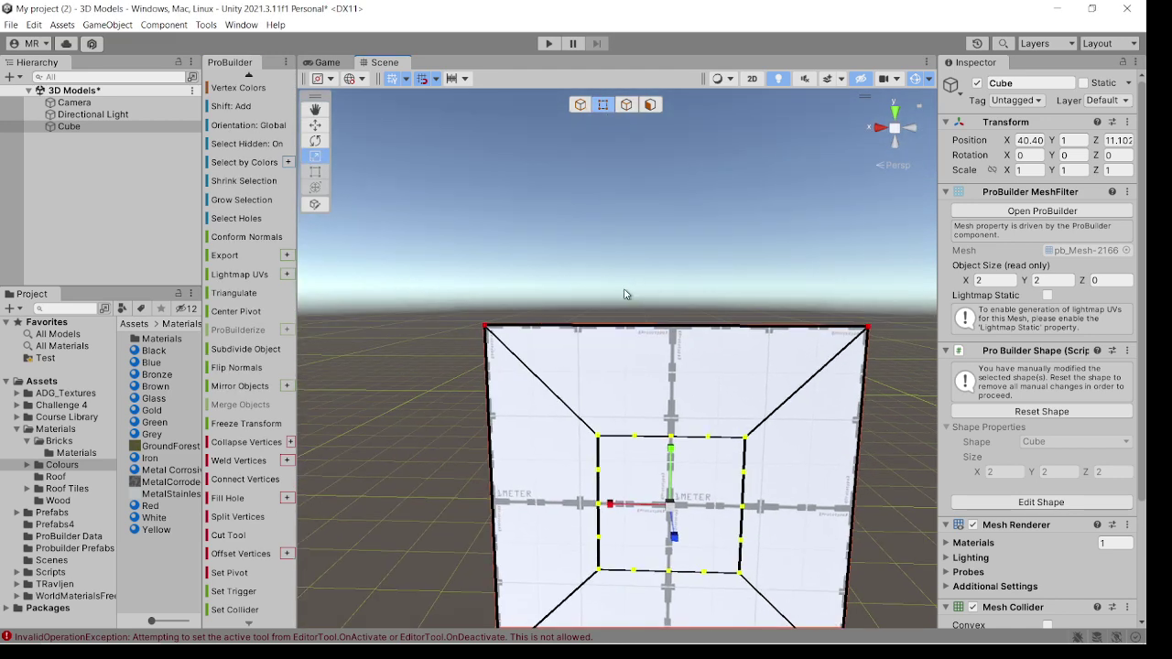
middle_click_drag(628, 296, 604, 230)
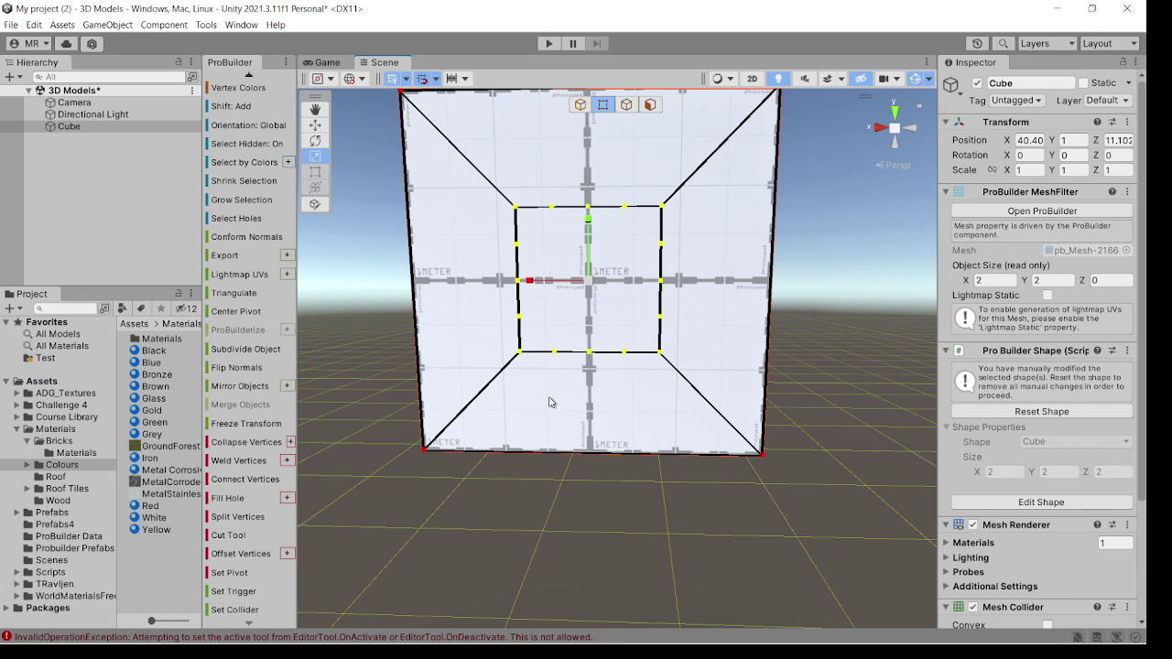
left_click_drag(548, 397, 629, 181)
left_click_drag(589, 221, 587, 211)
Scale the non-corner vertices of the inner square's left and right edges outward along the horizontal axis
left_click_drag(677, 227, 678, 227)
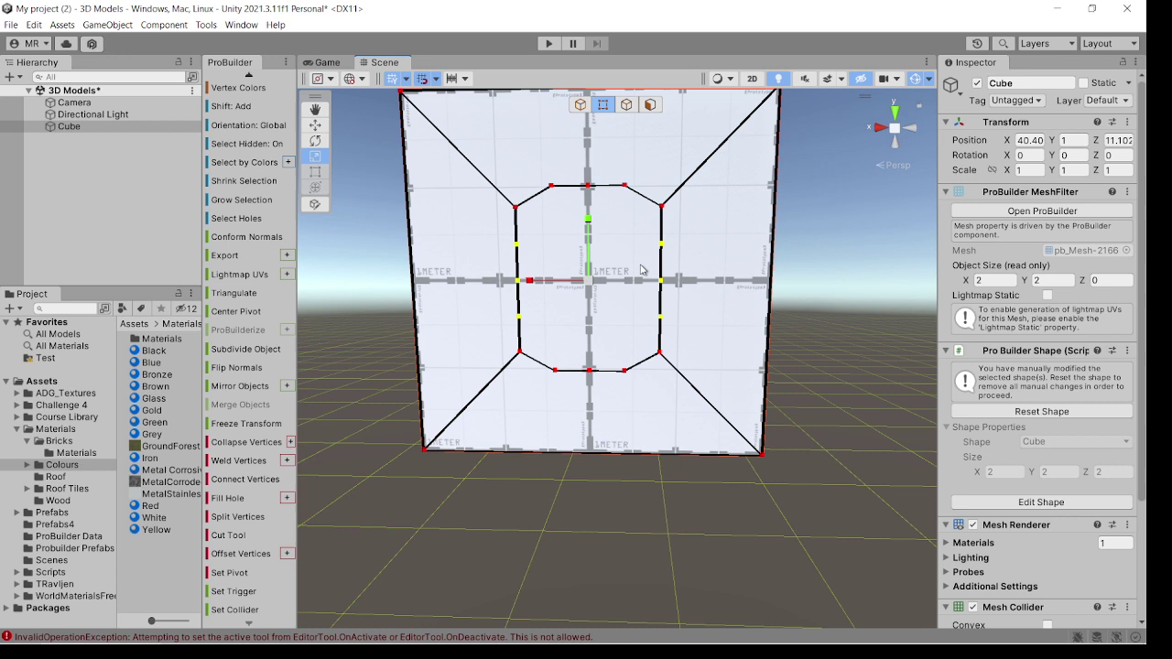
left_click_drag(531, 287, 532, 286)
left_click_drag(532, 286, 515, 287)
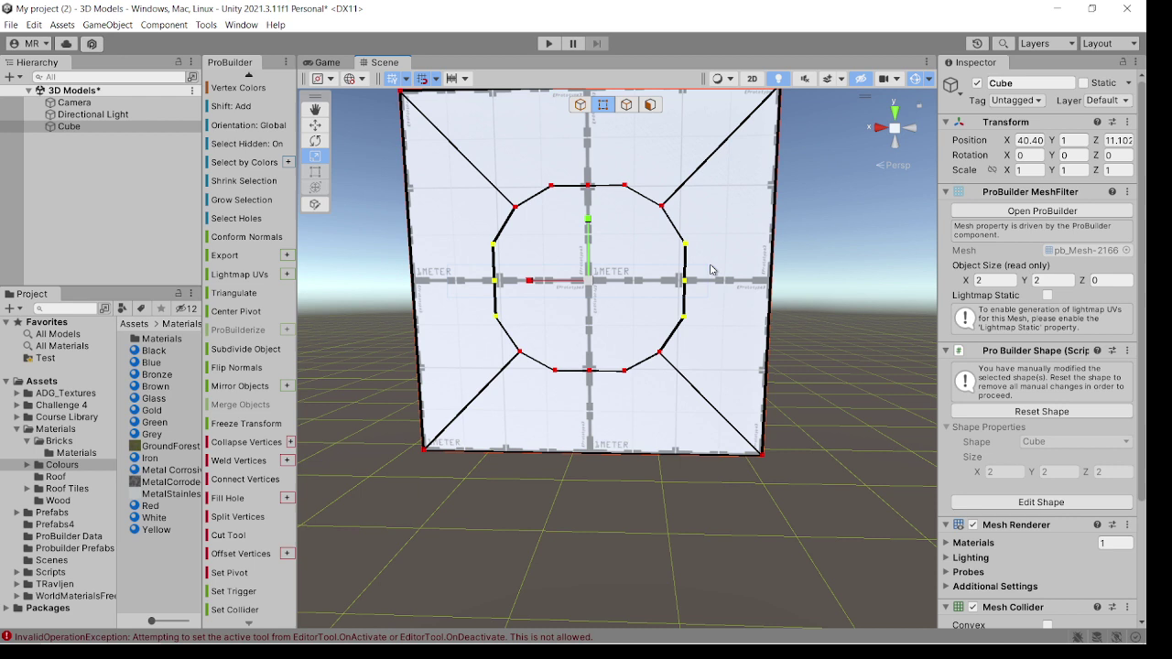
Scale the middle vertex pairs of the inner outline slightly further outward, horizontally for the sides and vertically for top and bottom
left_click_drag(710, 269, 710, 267)
left_click_drag(529, 282, 522, 284)
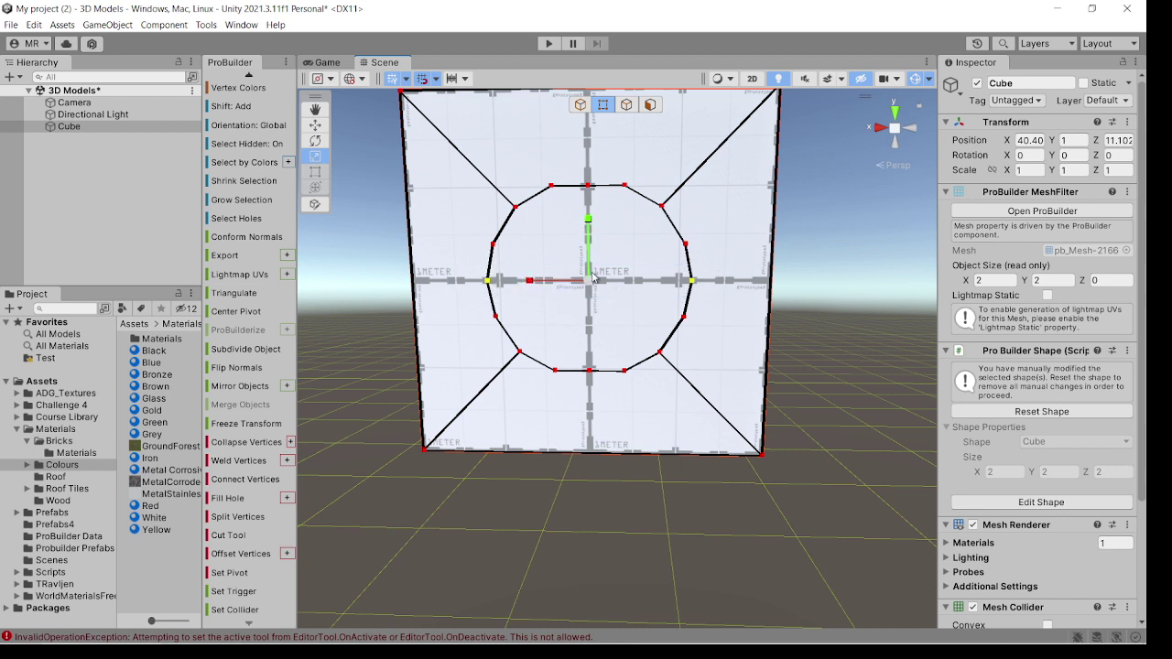
left_click_drag(574, 397, 604, 155)
left_click_drag(588, 220, 587, 224)
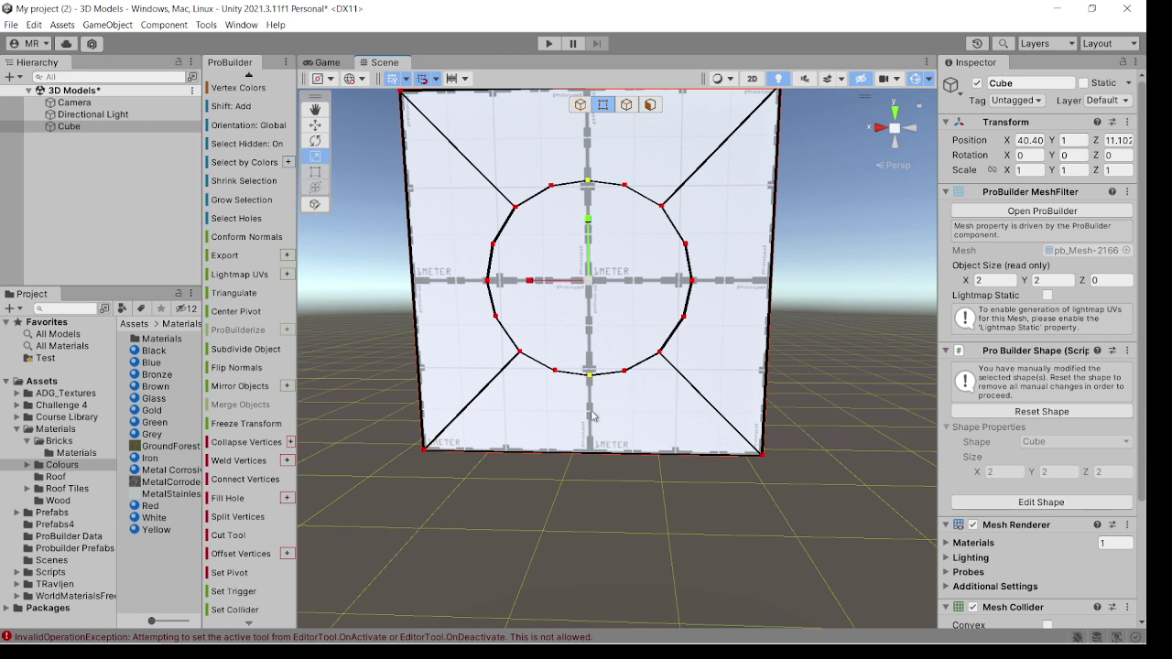
Scale the three vertices on each side of the inner outline slightly inward horizontally to round out the circle
left_click_drag(570, 429, 610, 163)
left_click_drag(569, 415, 609, 195)
left_click_drag(462, 340, 751, 231)
left_click_drag(531, 283, 531, 283)
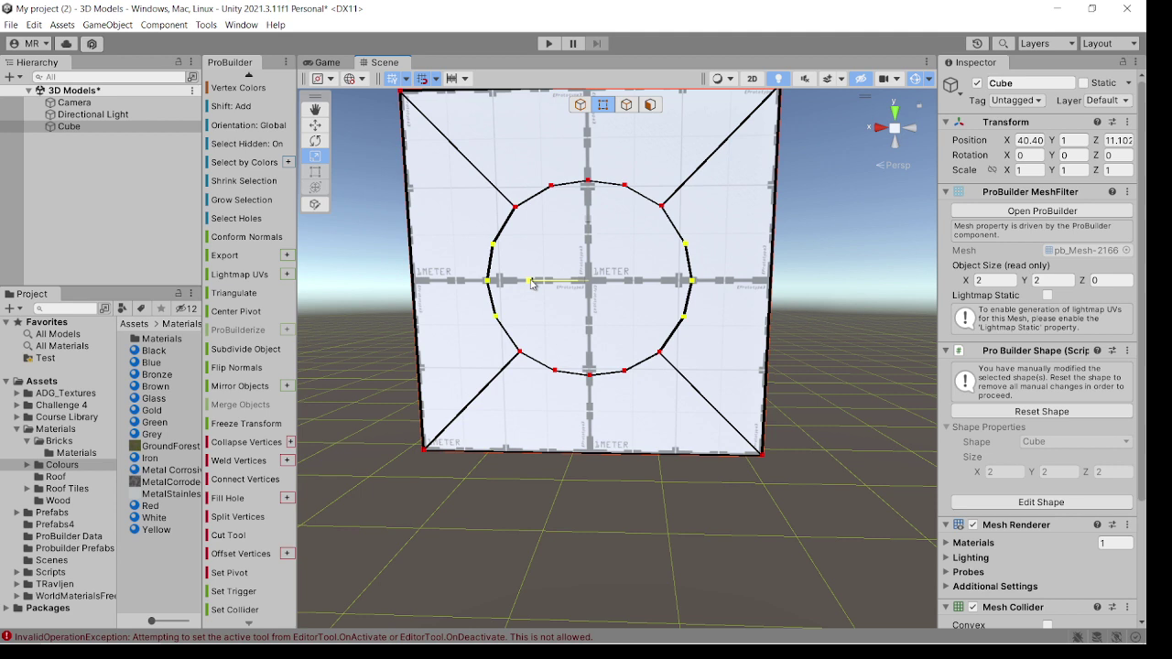
left_click_drag(531, 281, 535, 288)
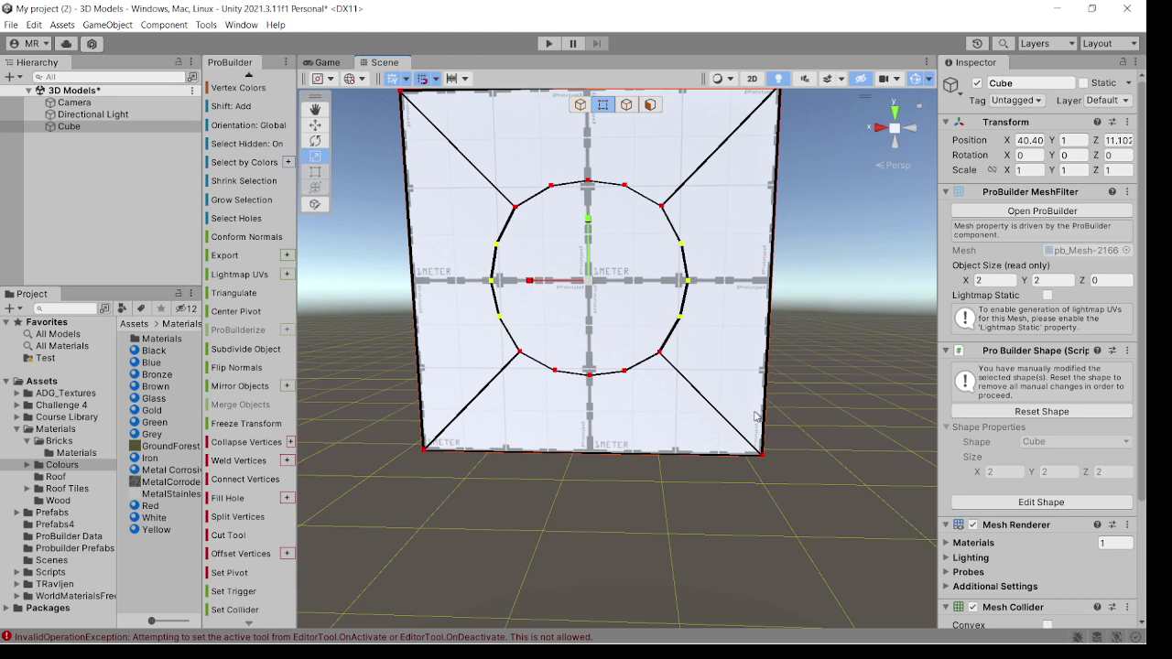
scroll(696, 377, "down", 5)
middle_click_drag(725, 443, 732, 449)
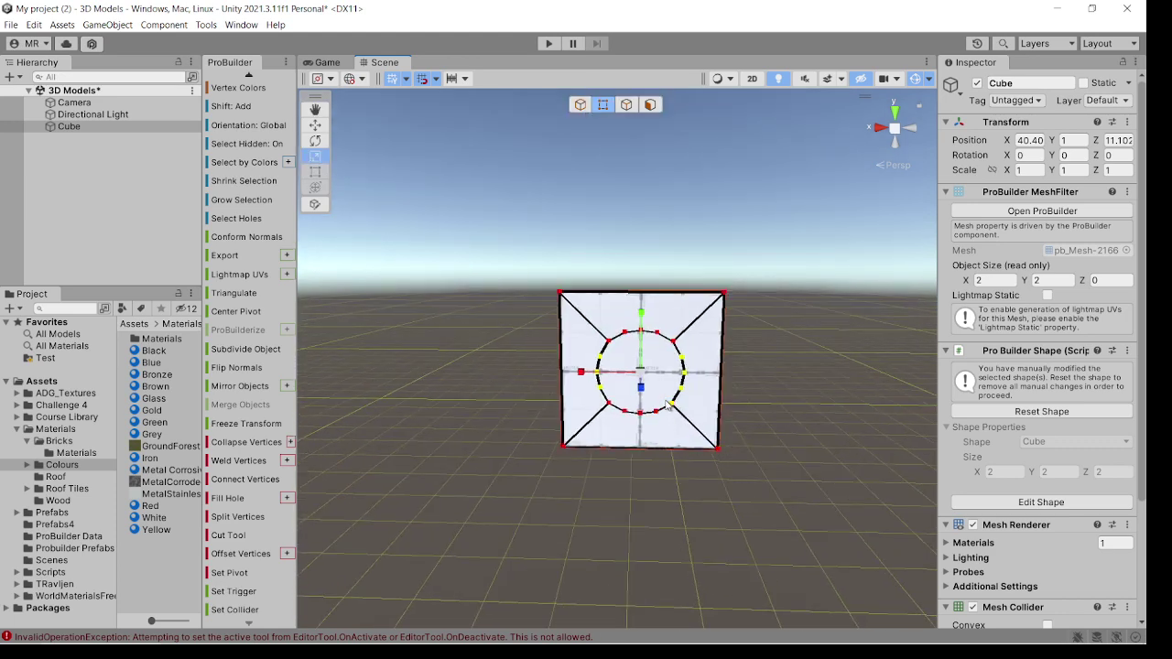
Merge the four faces surrounding the circle into a single face
scroll(676, 391, "up", 5)
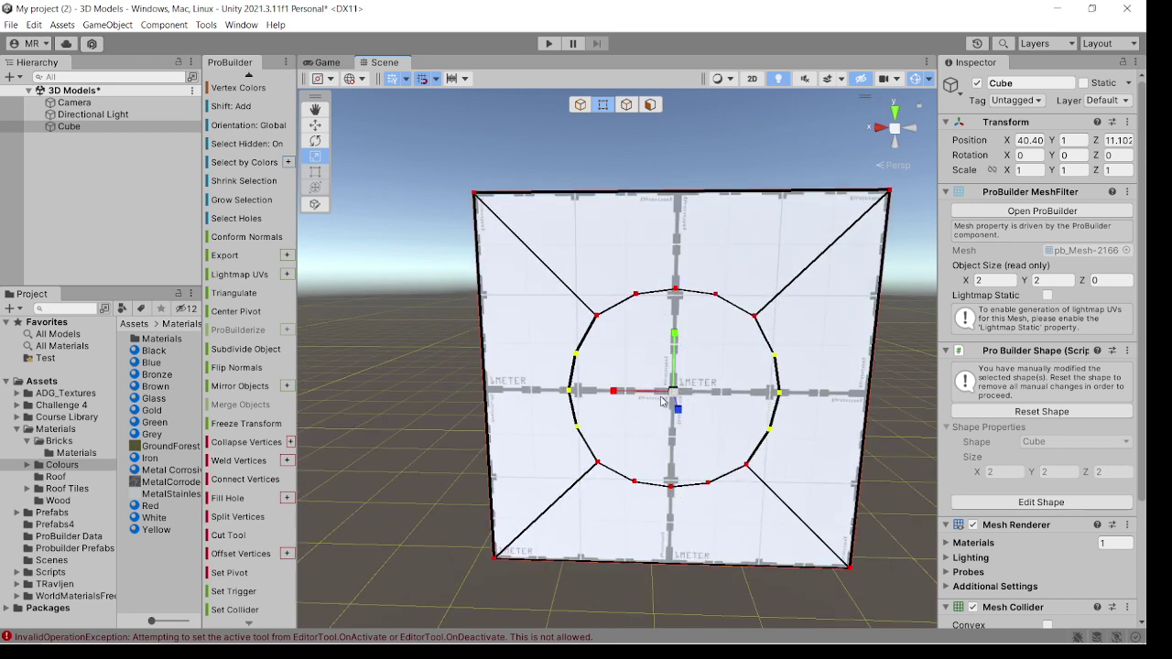
scroll(664, 396, "down", 3)
left_click(650, 105)
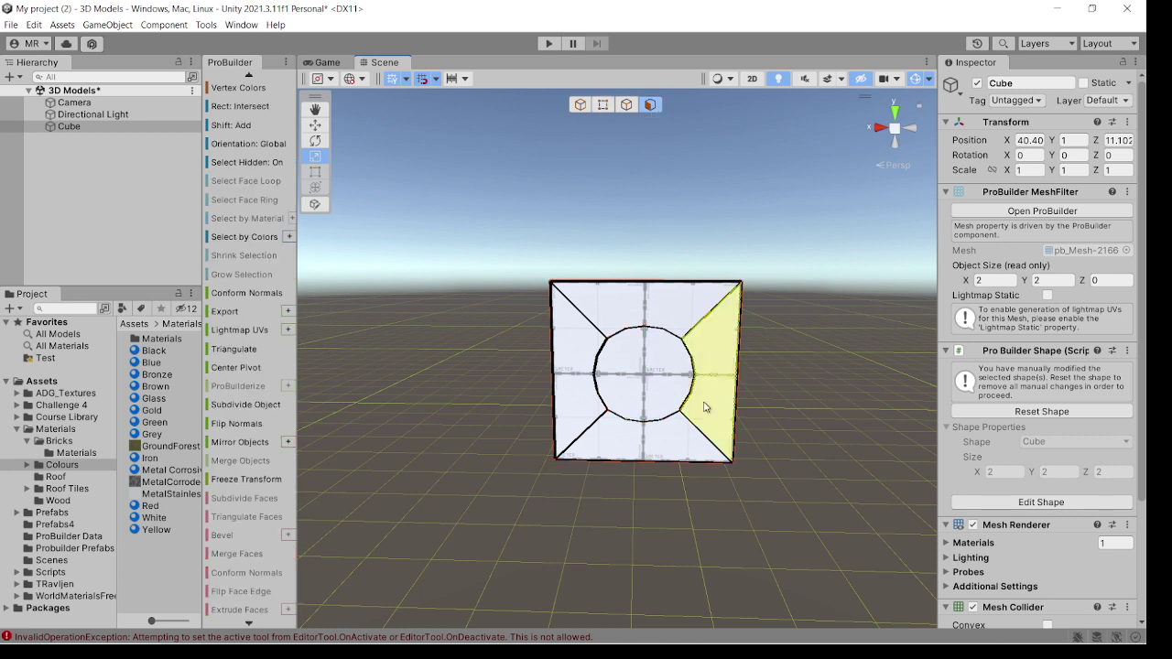
left_click(632, 301)
left_click(588, 365, "shift")
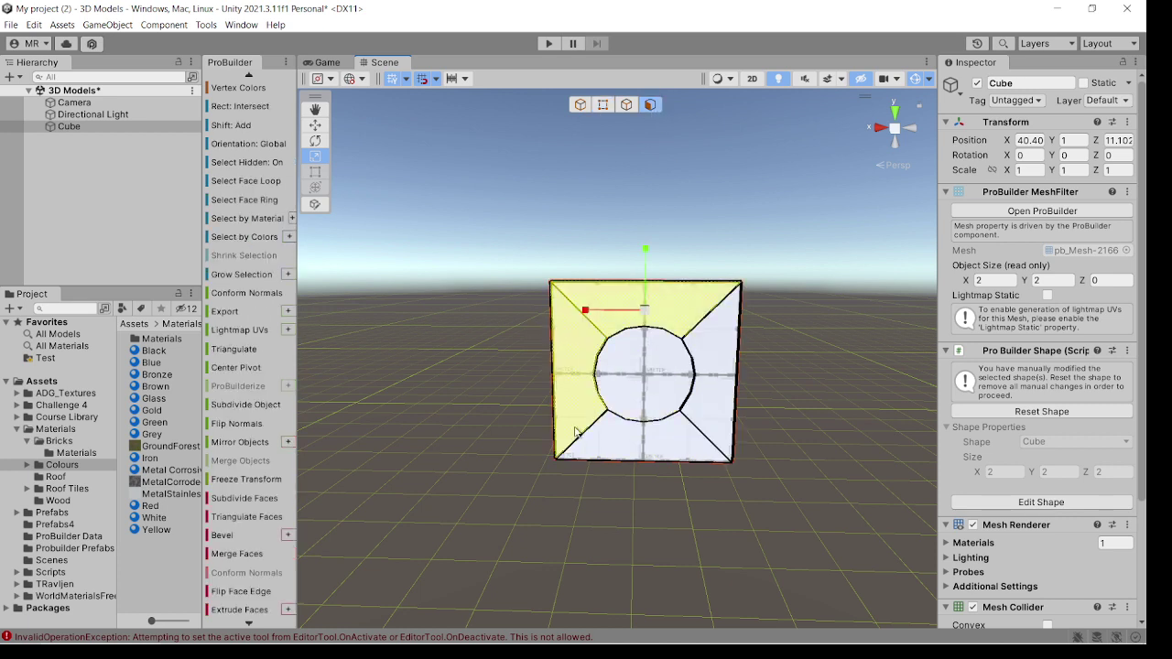
left_click(595, 432, "shift")
left_click(697, 400, "shift")
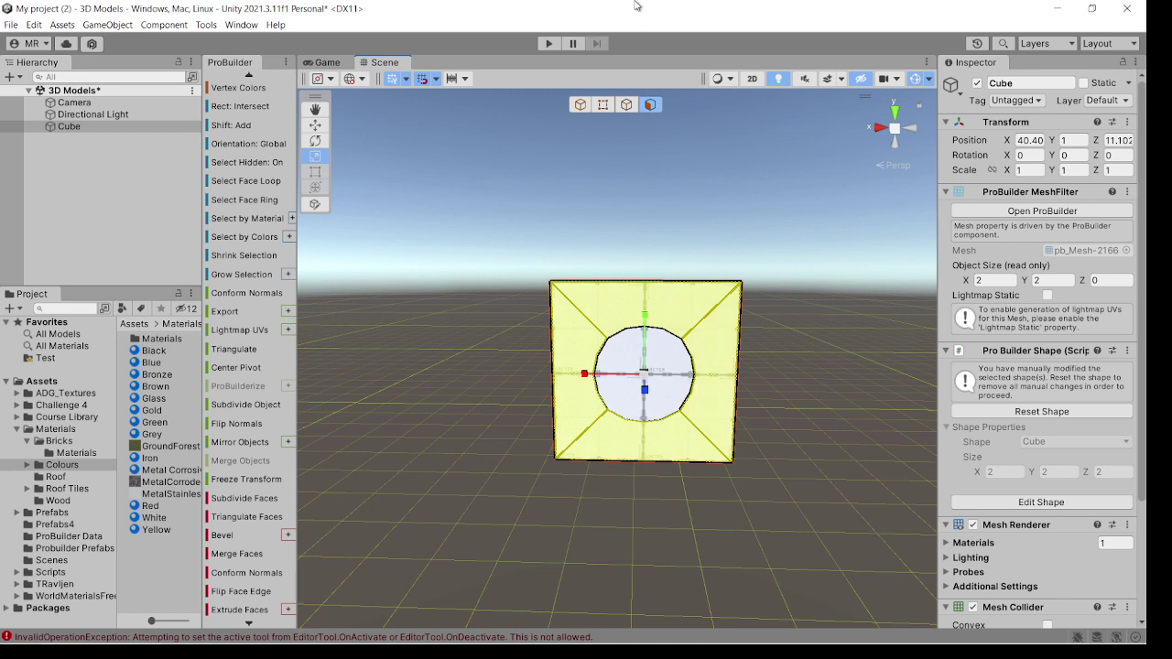
scroll(218, 521, "down", 5)
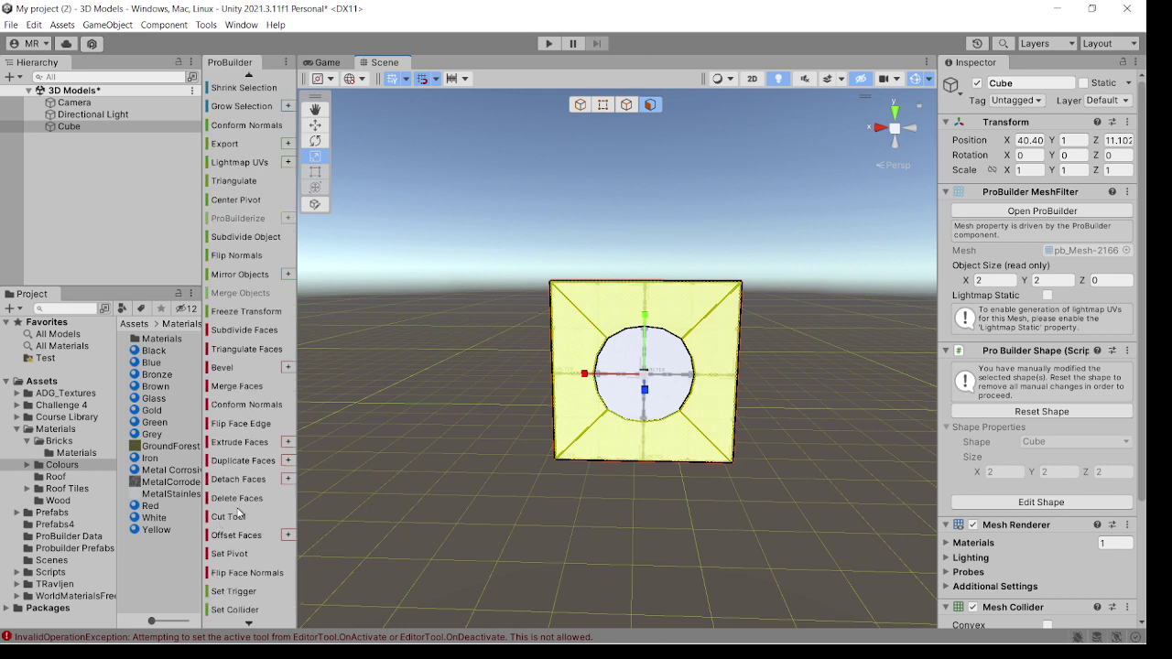
left_click(235, 388)
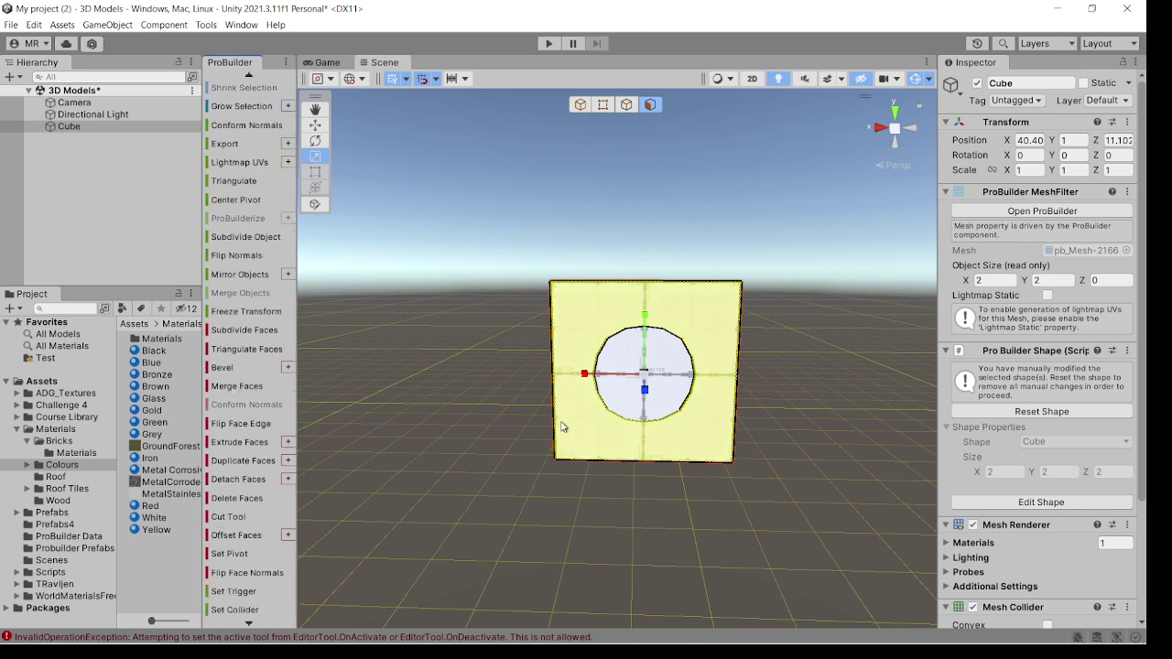
Delete the circular face in the middle of the square to open a round hole
left_click(673, 385)
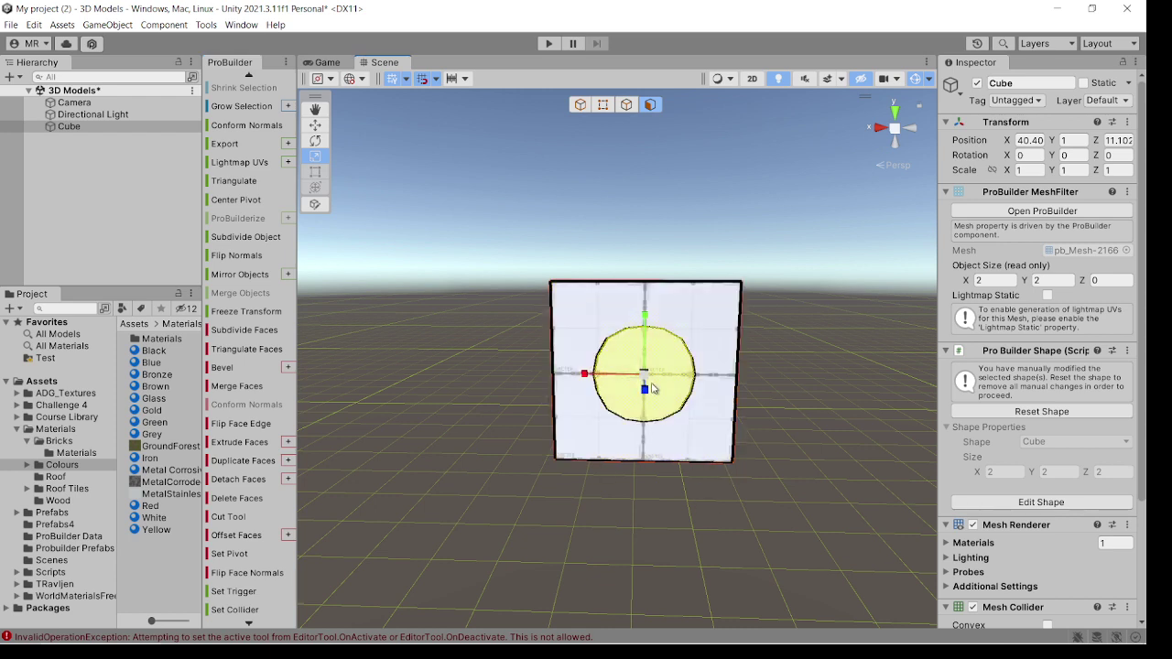
key("Delete")
left_click(632, 448)
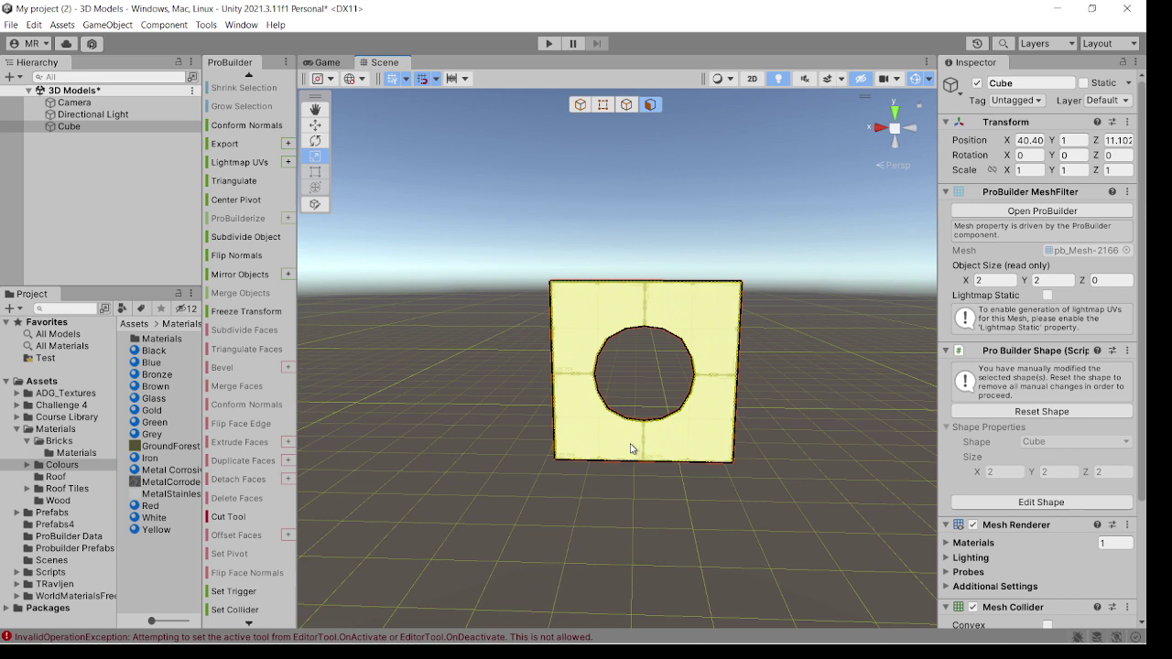
Extrude the square face with the hole along the Z axis to a depth of about 1.6 units
right_click_drag(629, 449, 586, 487)
middle_click_drag(586, 487, 681, 507)
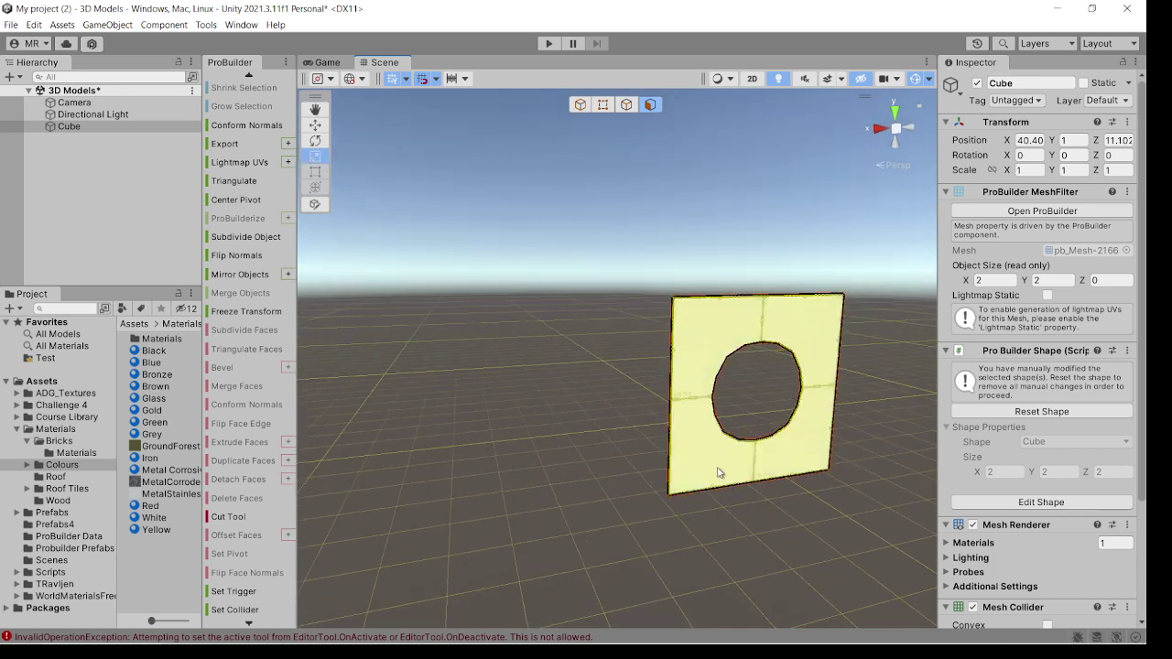
scroll(718, 473, "down", 3)
left_click(675, 428)
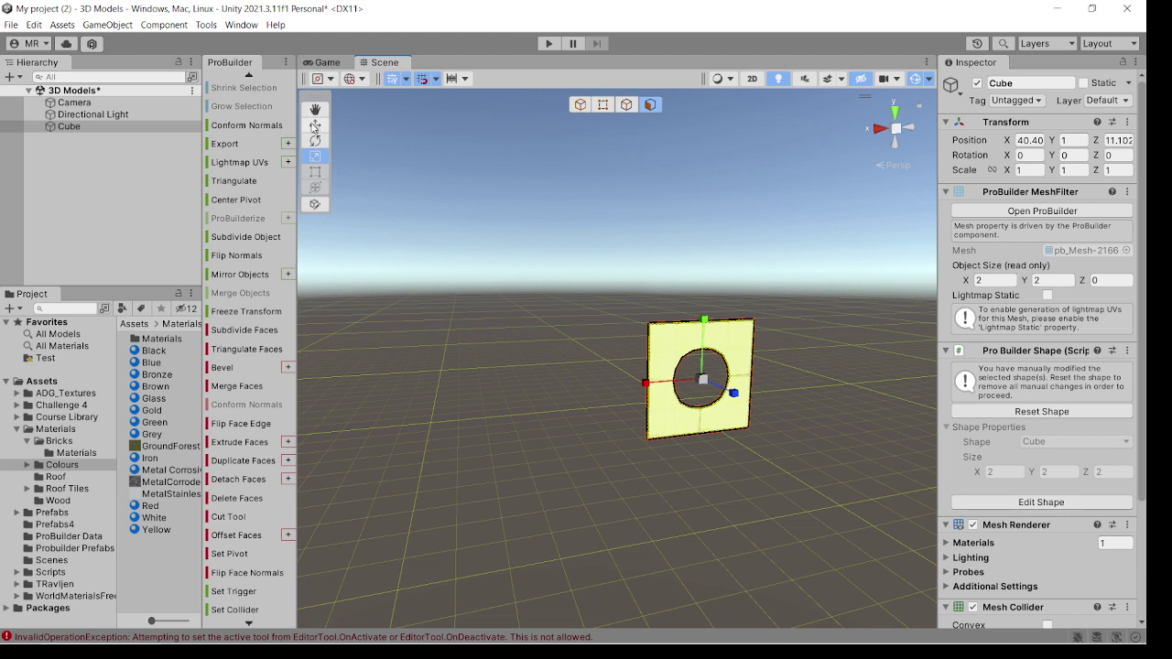
left_click(315, 125)
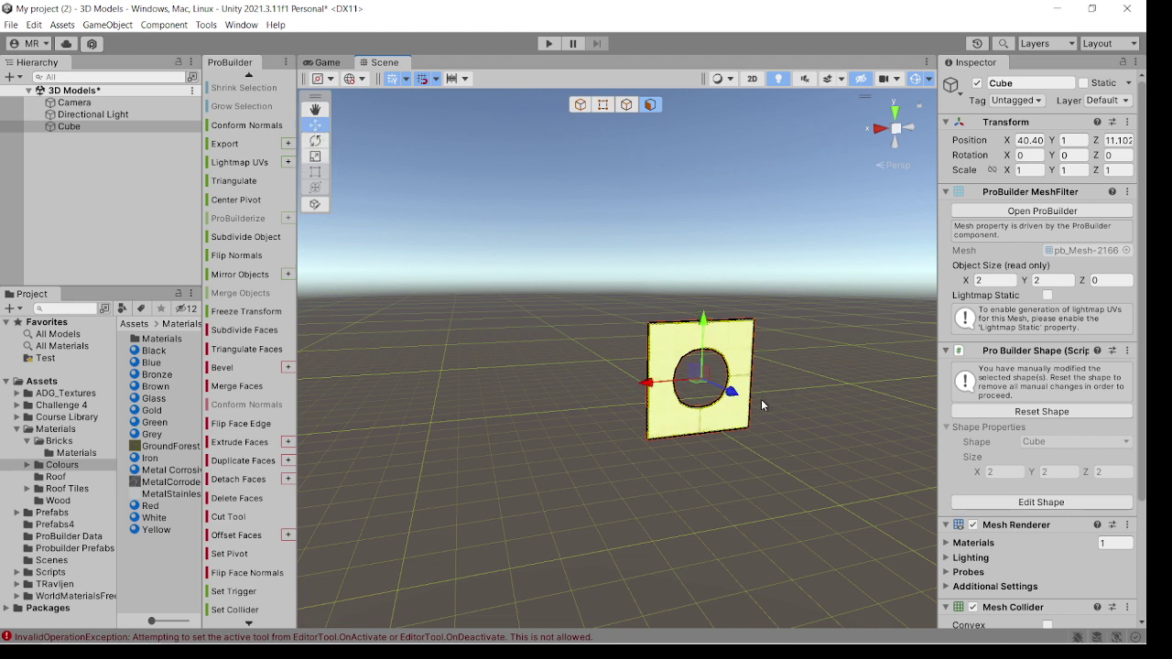
left_click_drag(733, 394, 683, 496, "shift")
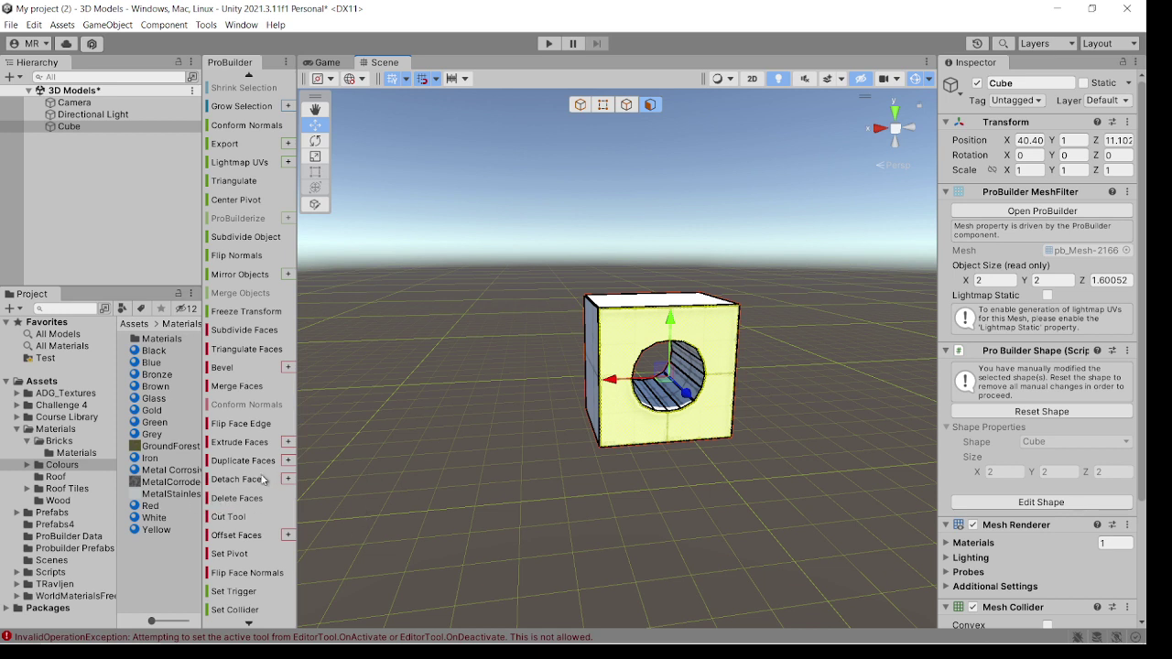
Apply the Blue material to the whole block and deselect it
left_click(580, 104)
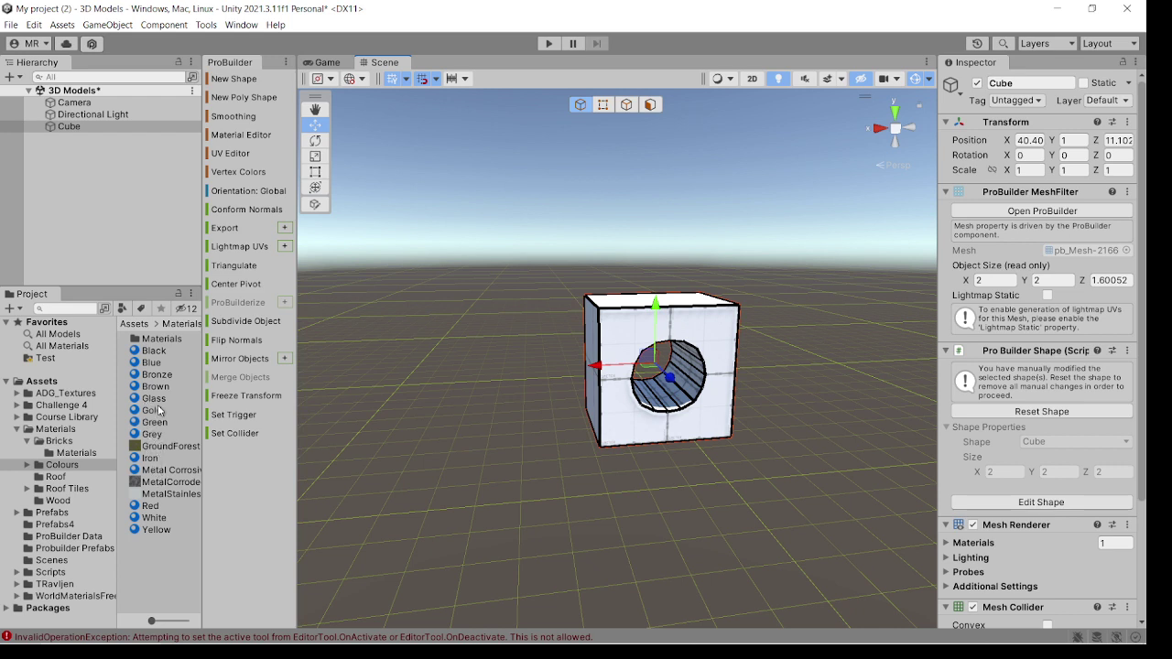
left_click_drag(151, 363, 624, 360)
left_click(789, 410)
left_click_drag(791, 407, 744, 465, "alt")
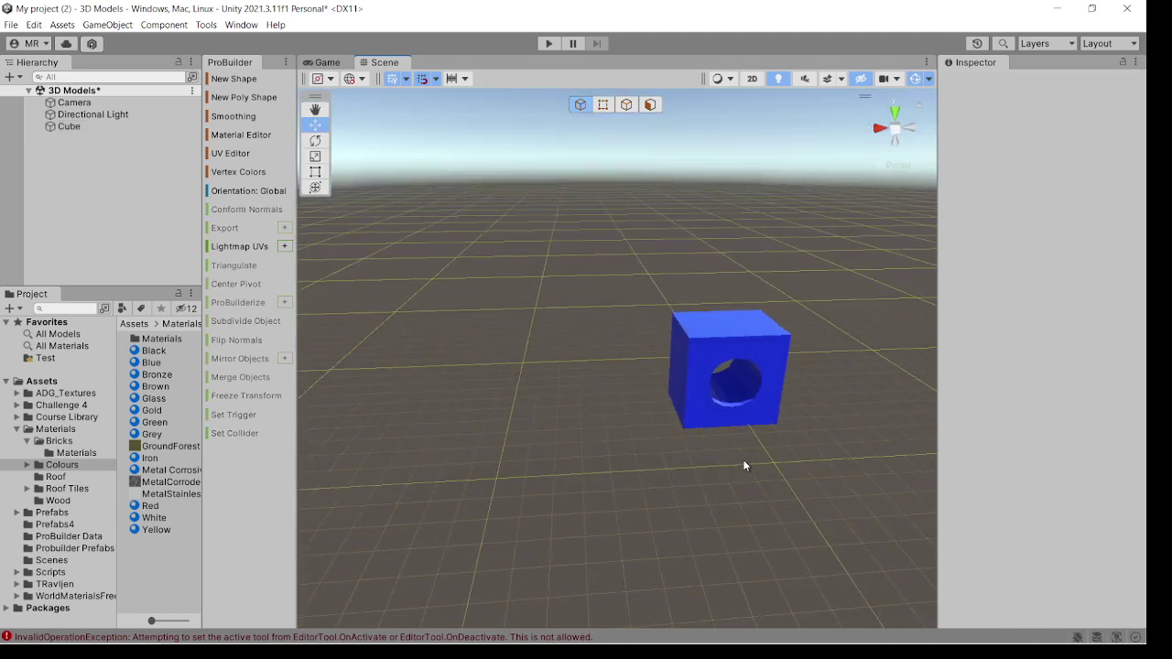
Examine the vertices around the front and back rims of the round hole
left_click(601, 108)
scroll(744, 403, "up", 2)
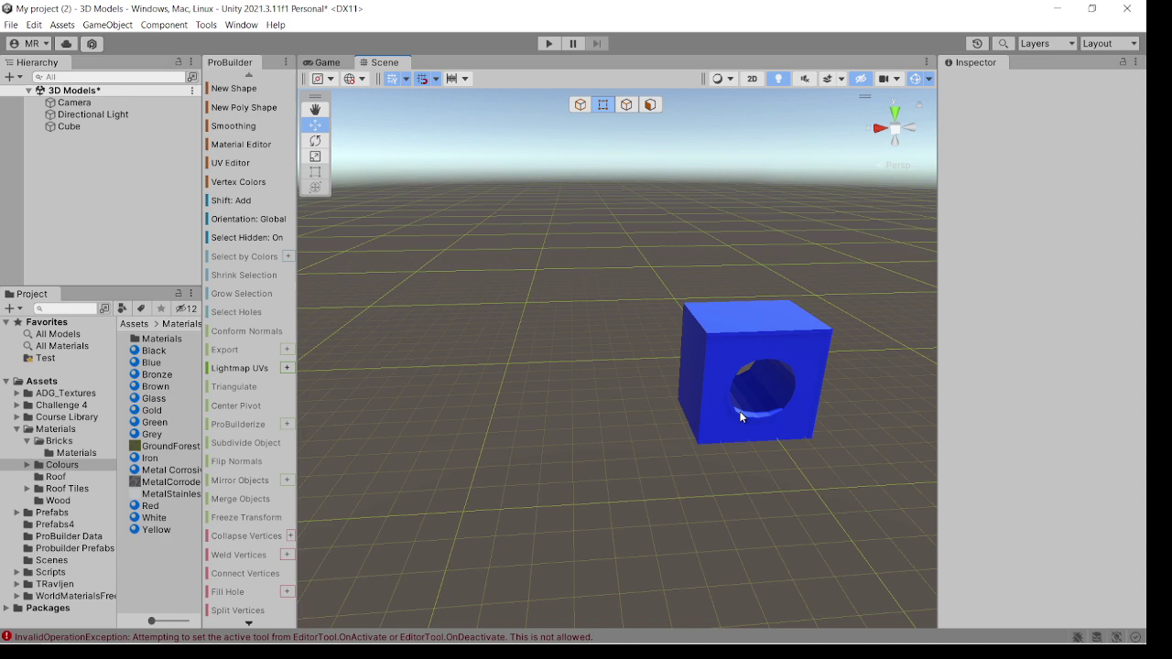
left_click(747, 412)
scroll(746, 431, "up", 1)
scroll(741, 430, "up", 4)
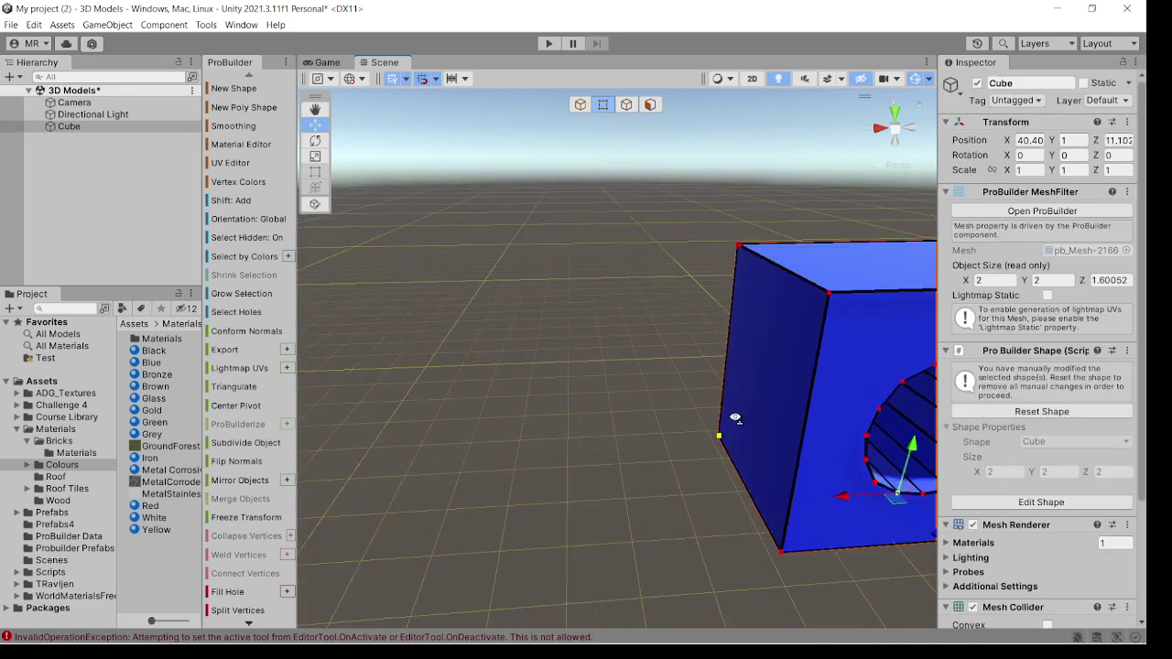
left_click_drag(735, 418, 625, 343, "alt")
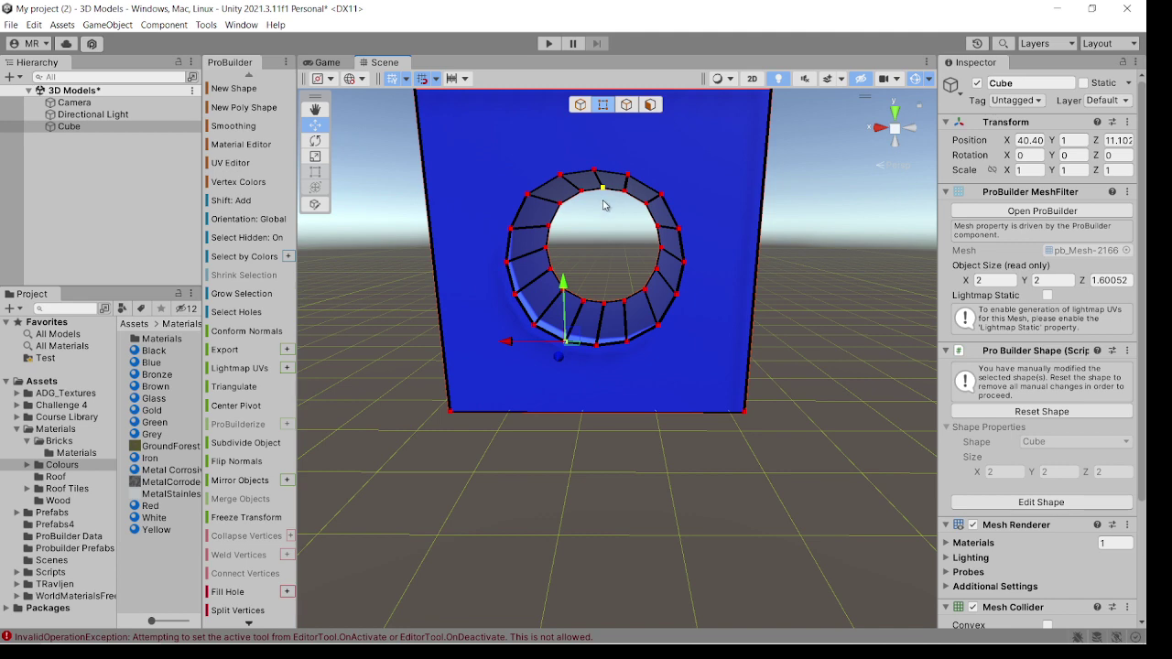
scroll(628, 346, "down", 3)
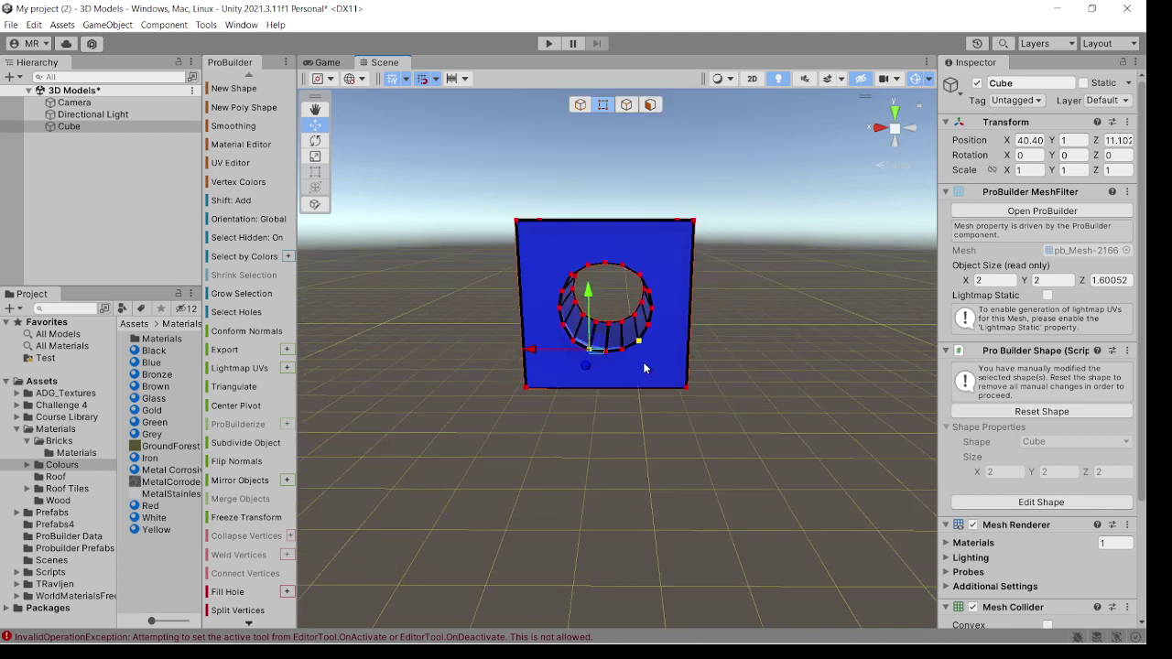
right_click_drag(643, 362, 665, 392)
middle_click_drag(630, 353, 661, 373)
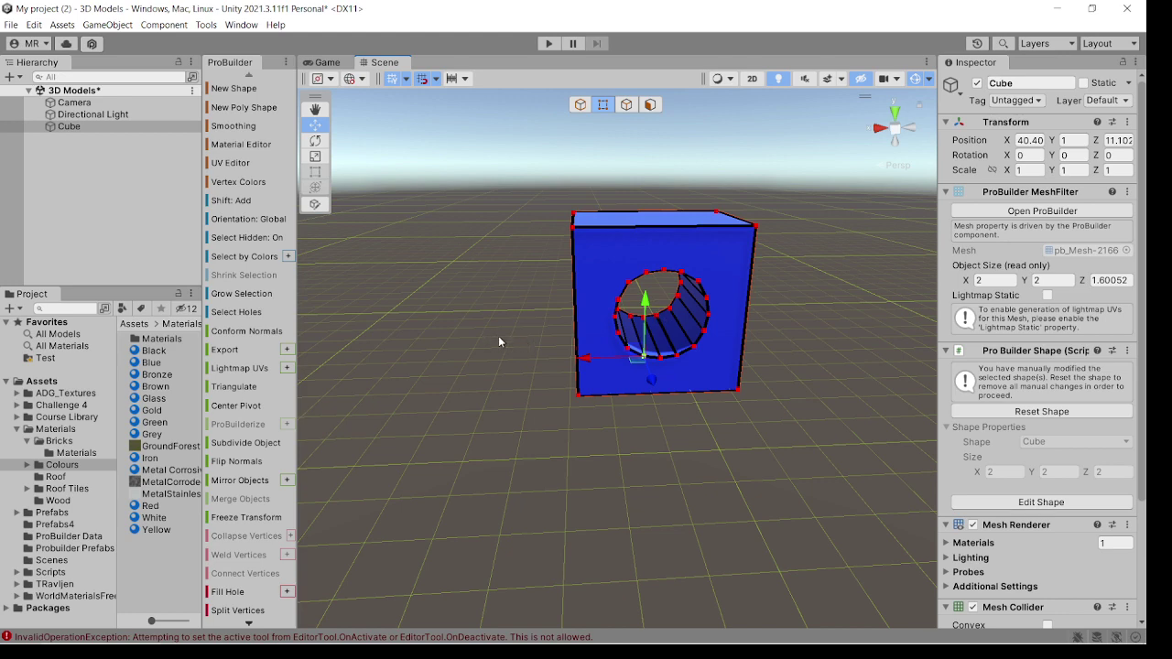
scroll(513, 345, "down", 3)
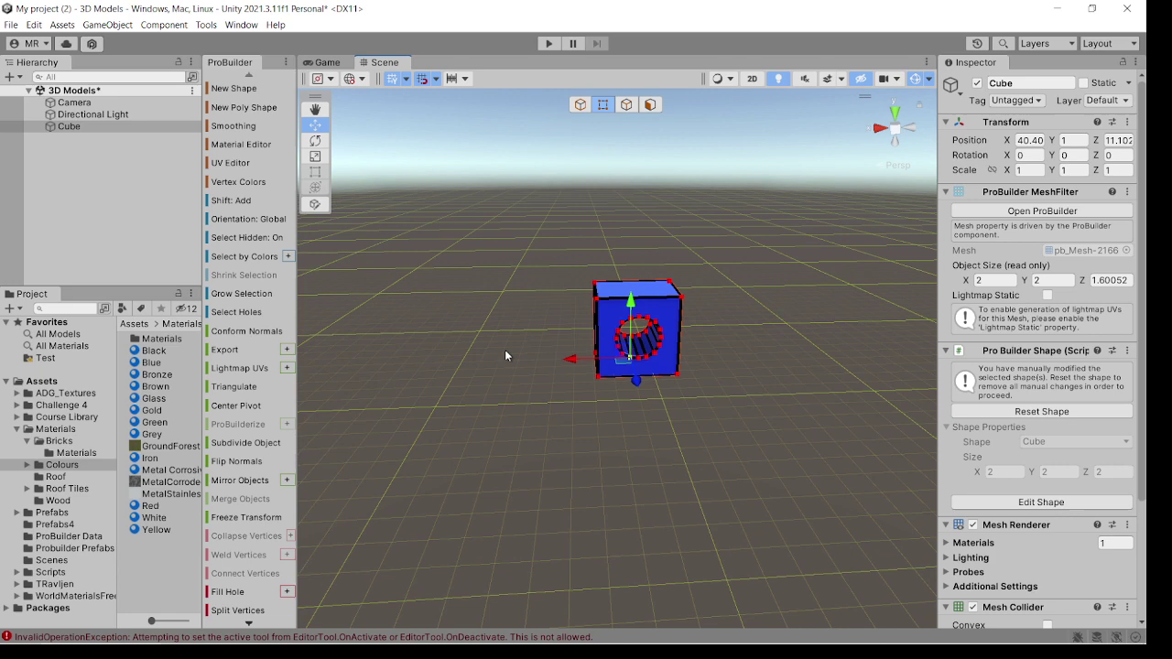
left_click_drag(537, 342, 706, 362, "alt")
Pull the block's two end faces outward along the X axis until it is 12.7 units wide
left_click(650, 104)
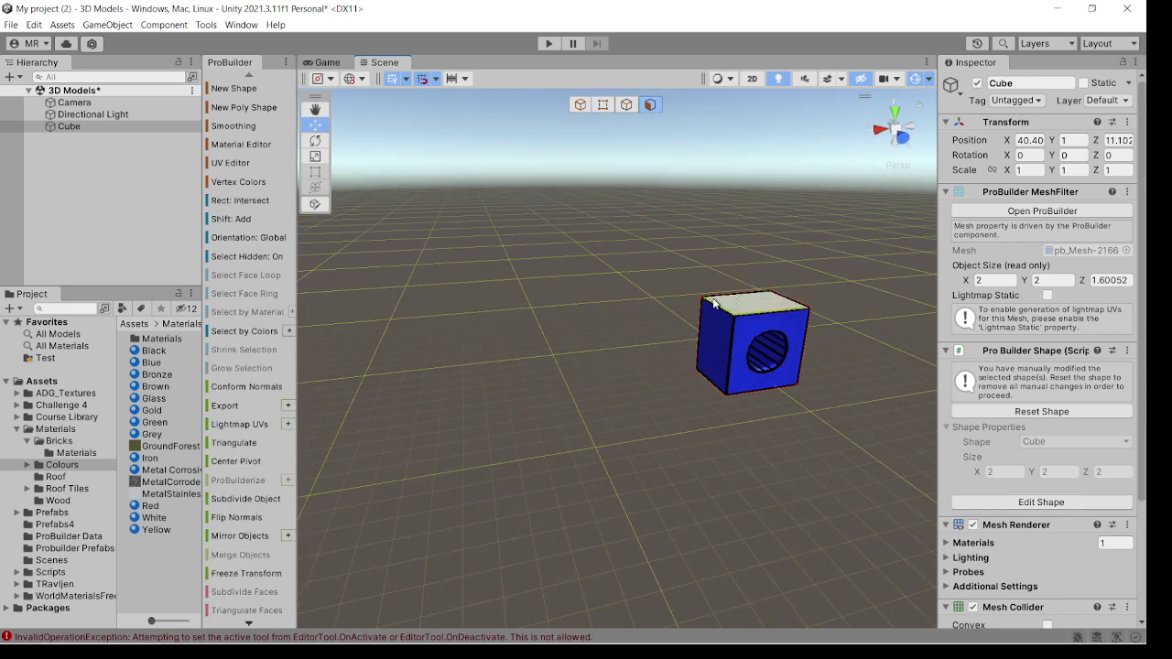
left_click(708, 347)
left_click_drag(663, 357, 449, 370)
middle_click_drag(741, 354, 482, 347)
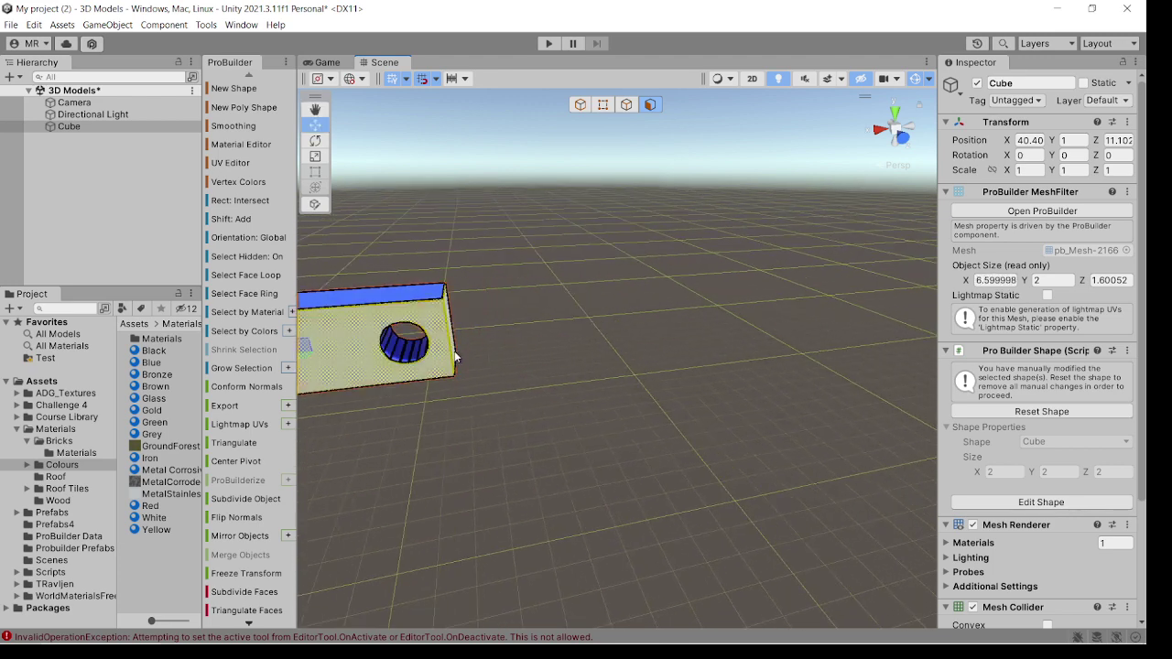
left_click(452, 353)
left_click_drag(383, 337, 610, 312)
Raise the block's top face until the block is 4.7 units high
left_click(476, 292)
left_click_drag(425, 236, 419, 118)
left_click(502, 264)
Select all the inner faces of the hole and scale them up vertically and horizontally to enlarge the opening
right_click_drag(503, 305, 548, 298)
mouse_move(547, 297)
middle_mouse_down()
mouse_move(711, 264)
mouse_move(558, 298)
middle_mouse_up()
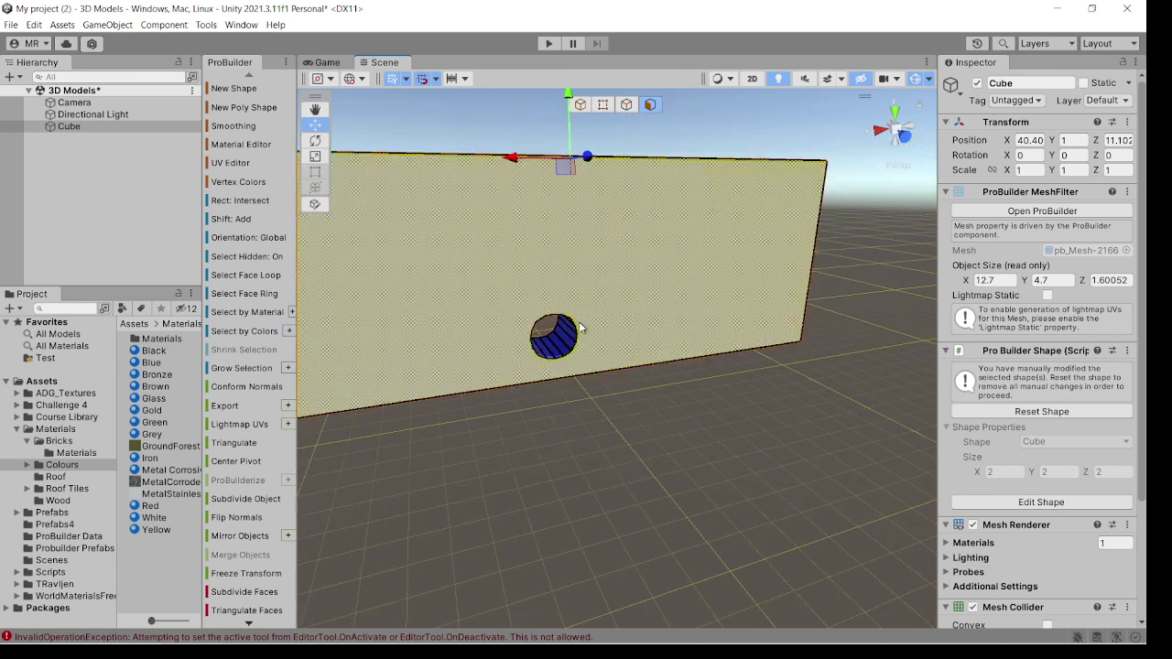
left_click(553, 355)
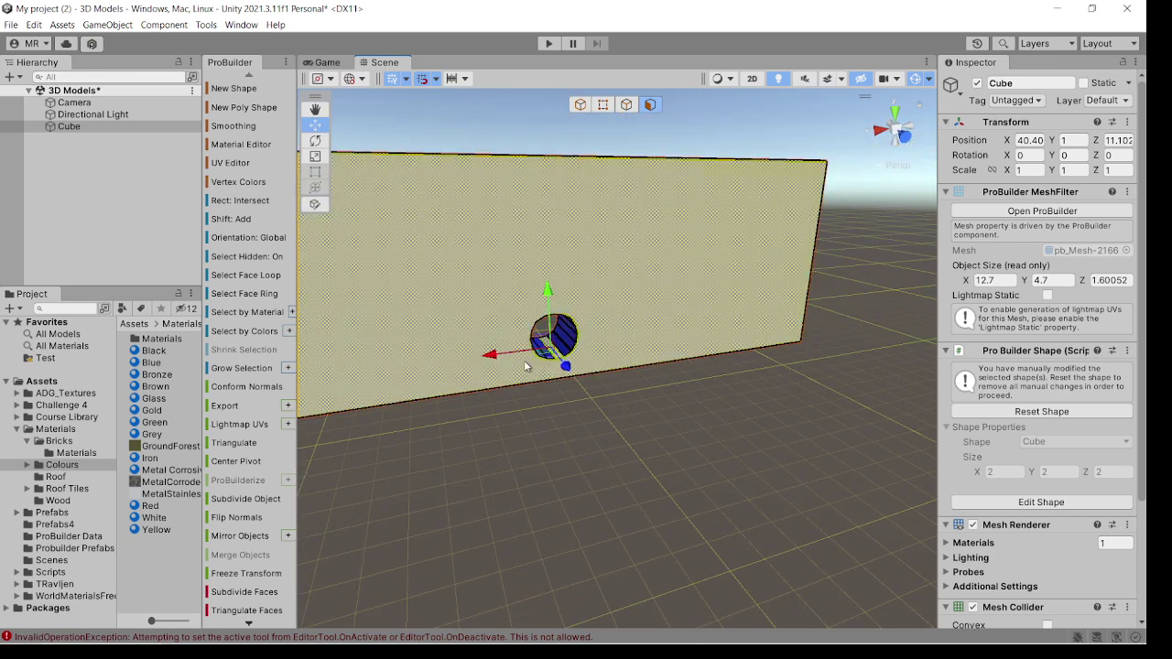
left_click(606, 287)
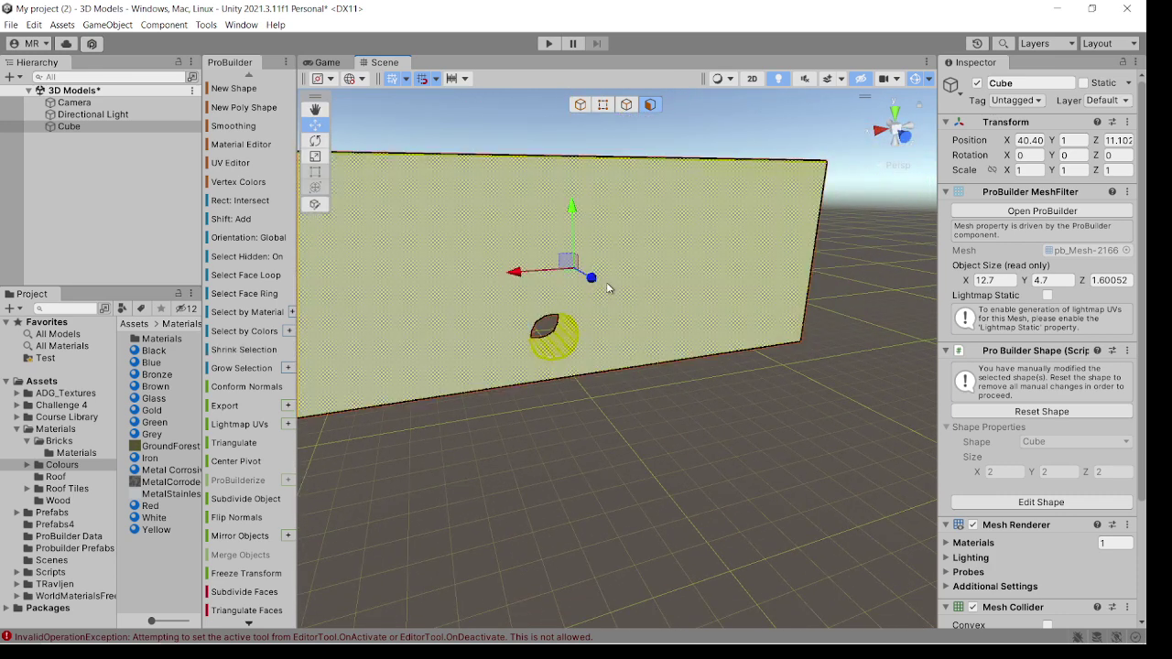
left_click(492, 353, "shift")
scroll(582, 389, "down", 4)
right_click_drag(579, 387, 581, 320)
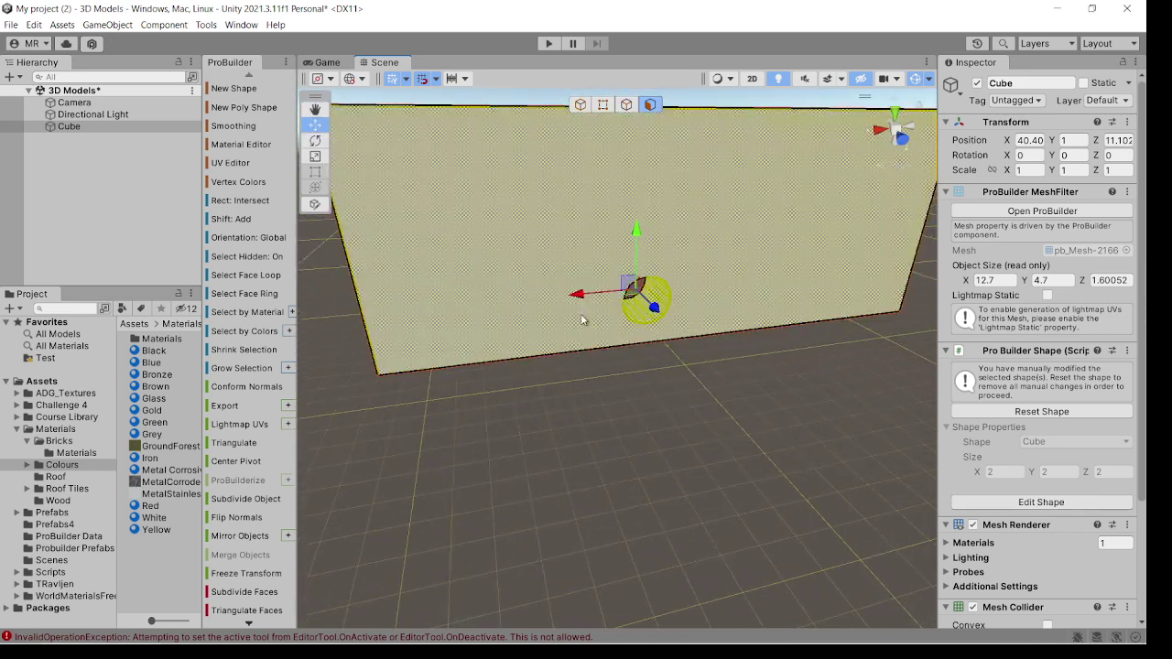
left_click(314, 156)
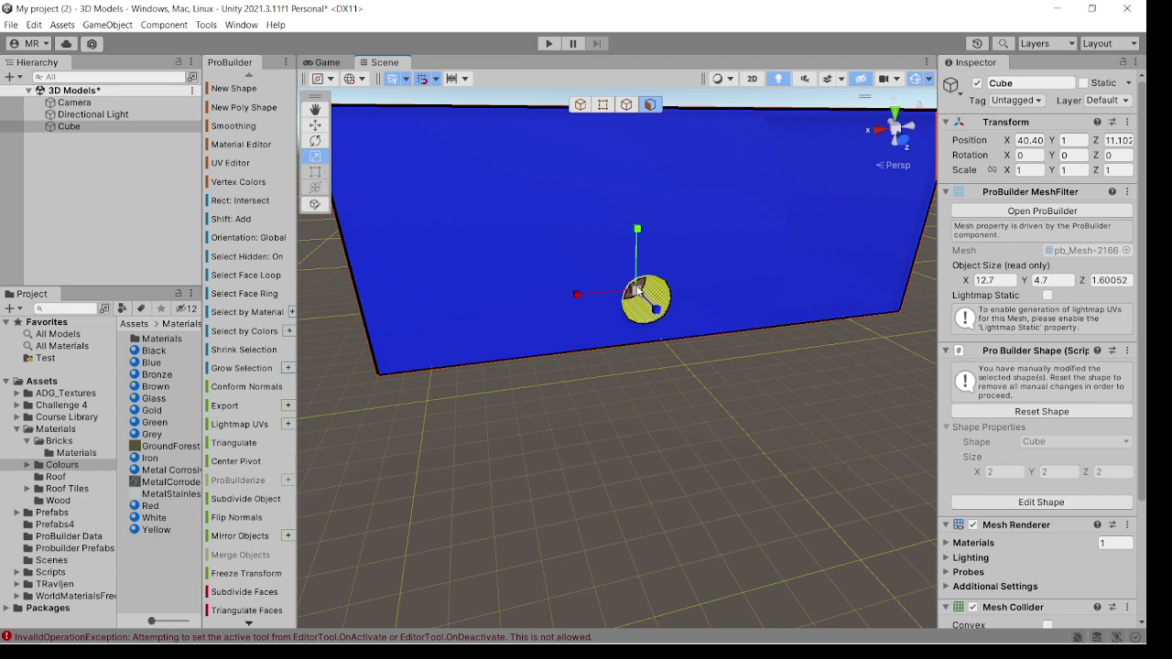
left_click_drag(632, 227, 642, 185)
left_click_drag(582, 298, 514, 299)
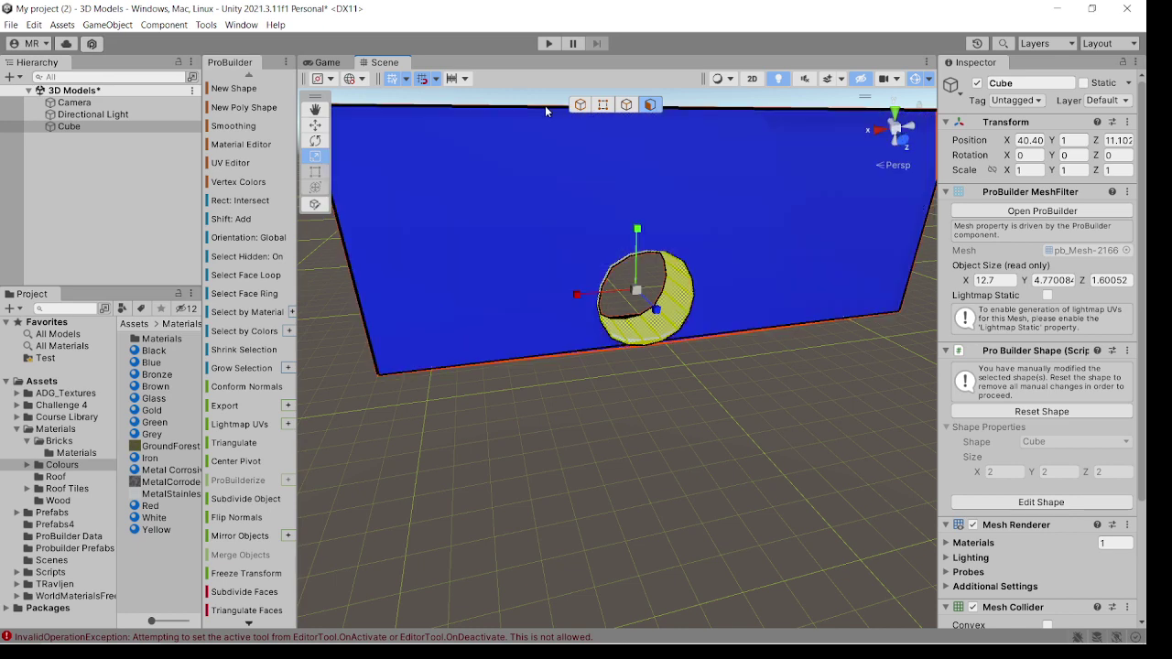
left_click(647, 106)
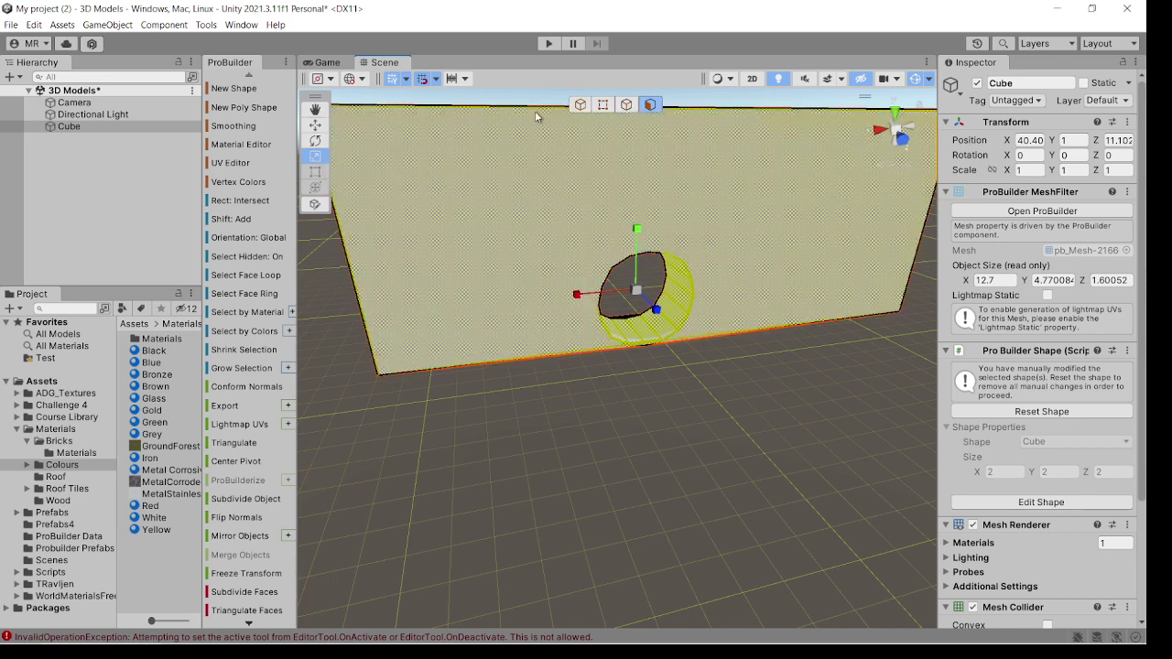
Move the hole's inner faces up and along the X axis toward the block's negative X end
left_click(315, 124)
left_click(651, 293)
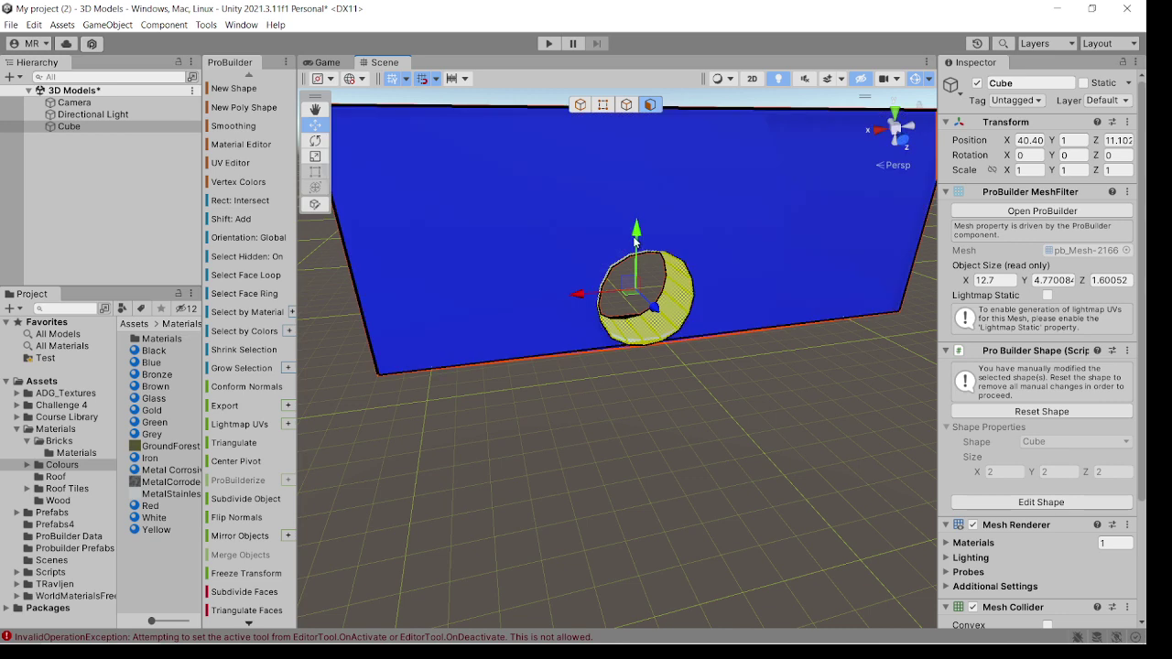
left_click_drag(638, 226, 638, 164)
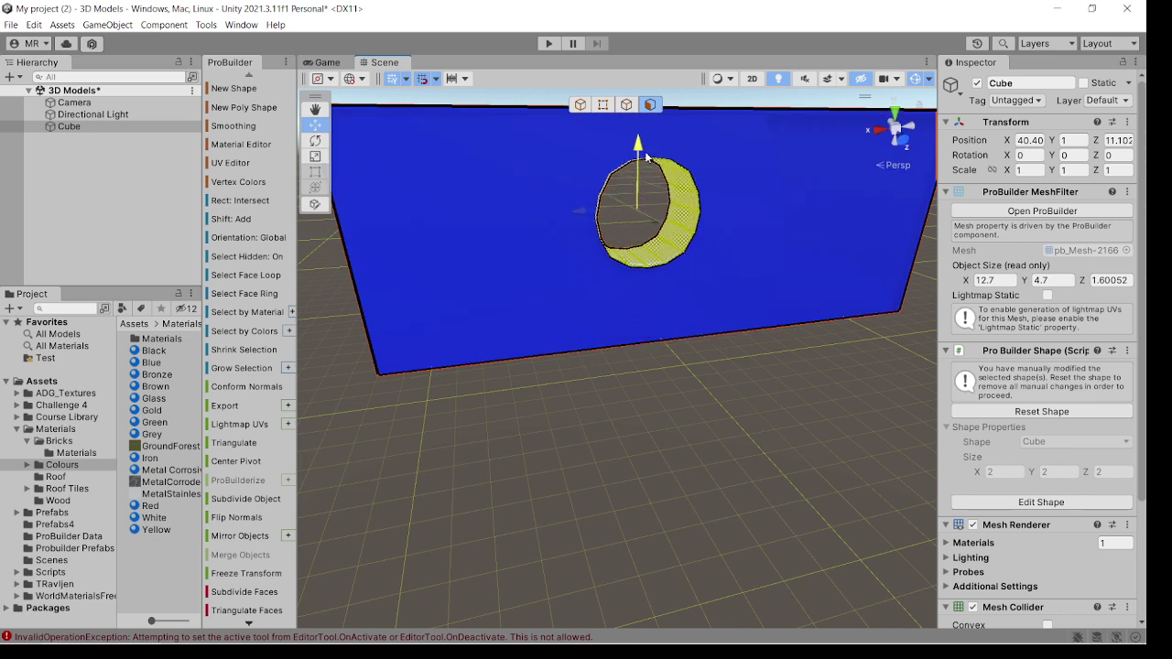
left_click_drag(595, 215, 771, 231)
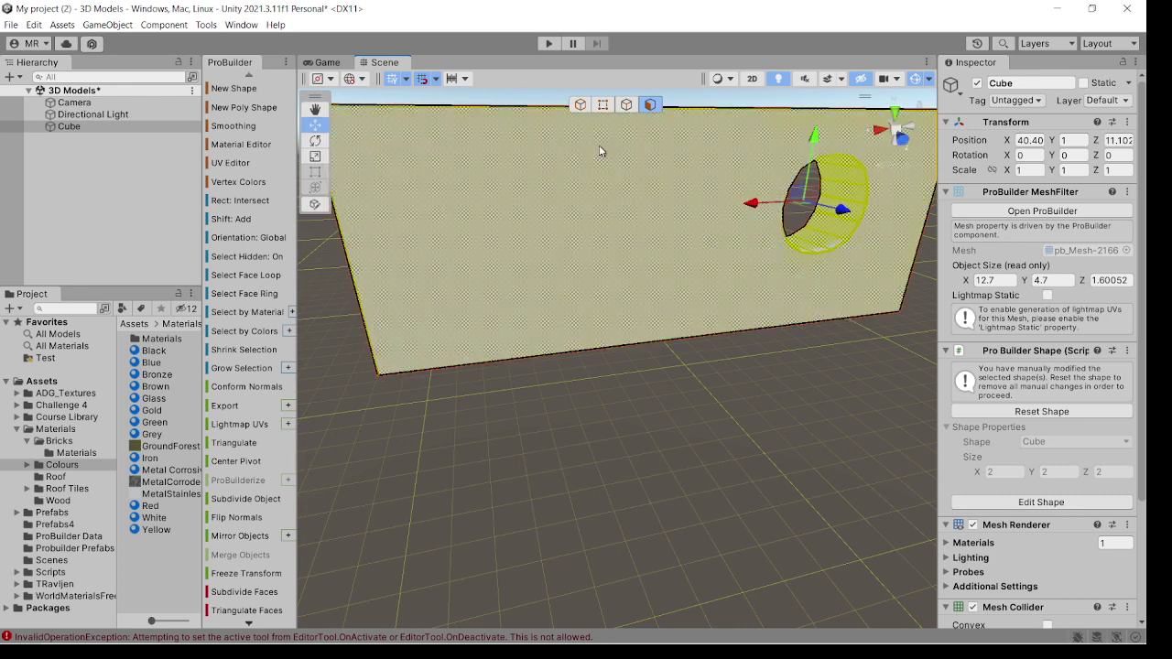
Scale the hole's inner faces smaller and squash them vertically into a flat ellipse
left_click(315, 155)
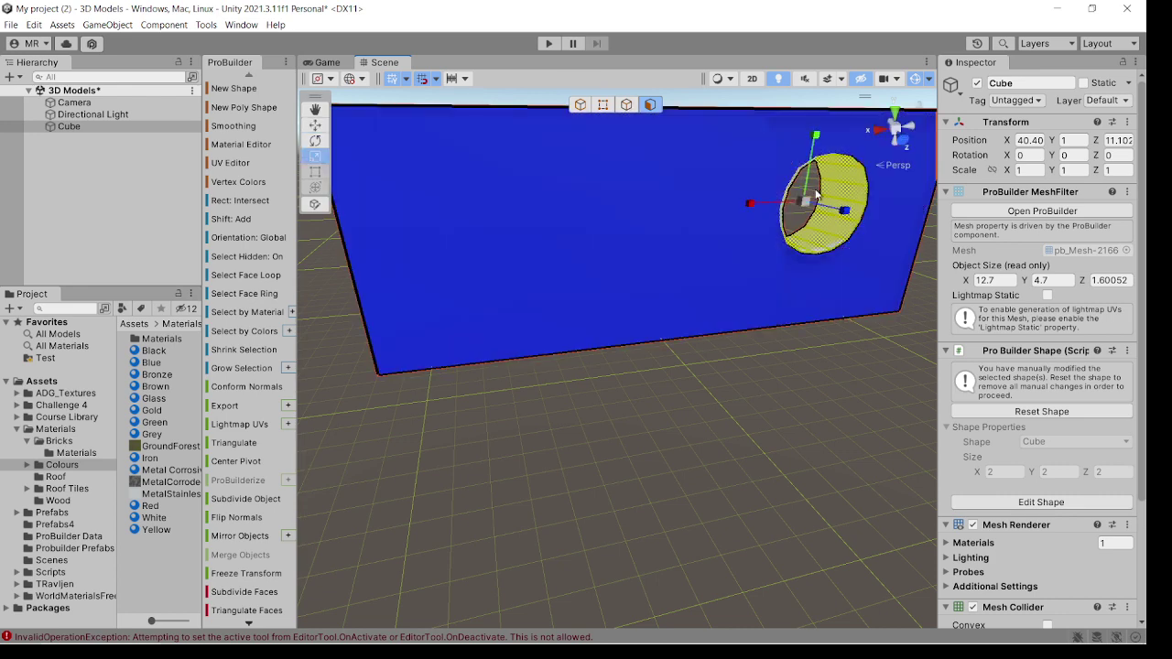
left_click_drag(813, 140, 815, 169)
key("ctrl+z")
left_click_drag(756, 203, 654, 267)
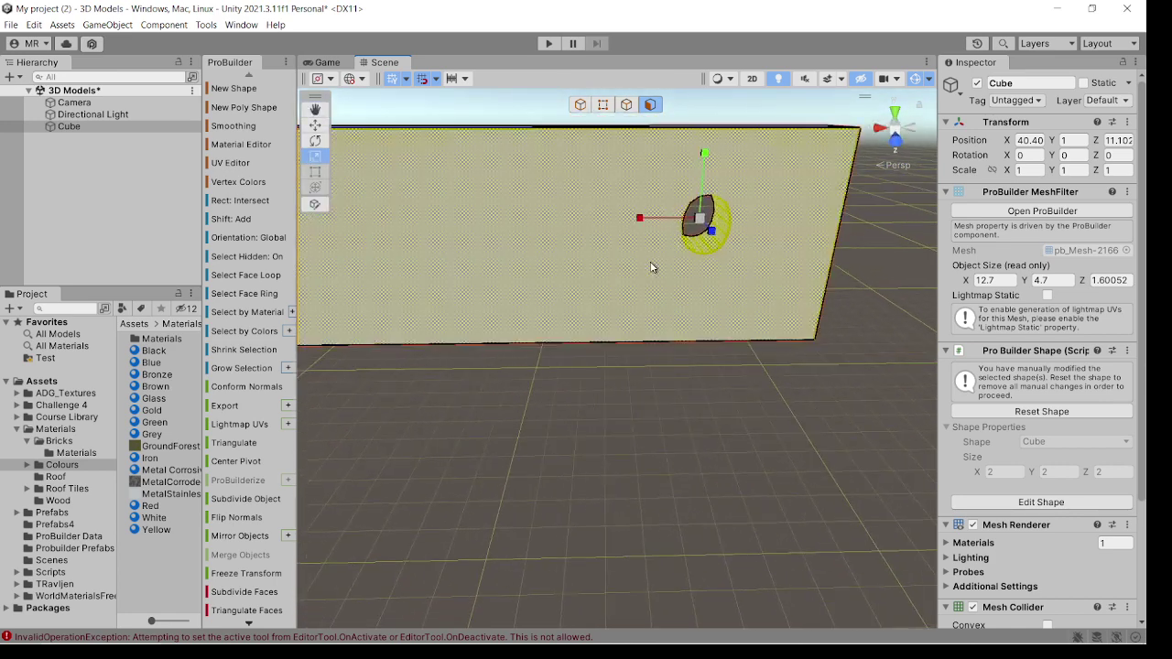
left_click_drag(704, 153, 706, 190)
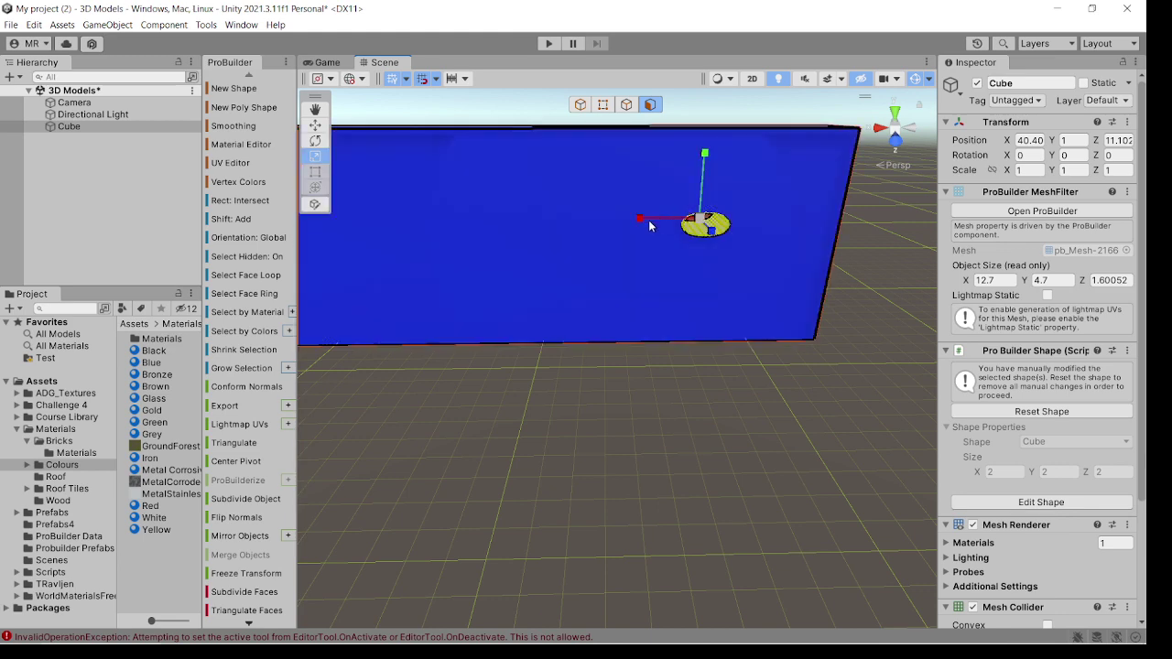
Narrow the hole's inner faces along the X axis into a small round opening and move them slightly toward the block's negative X end
left_click_drag(644, 219, 680, 223)
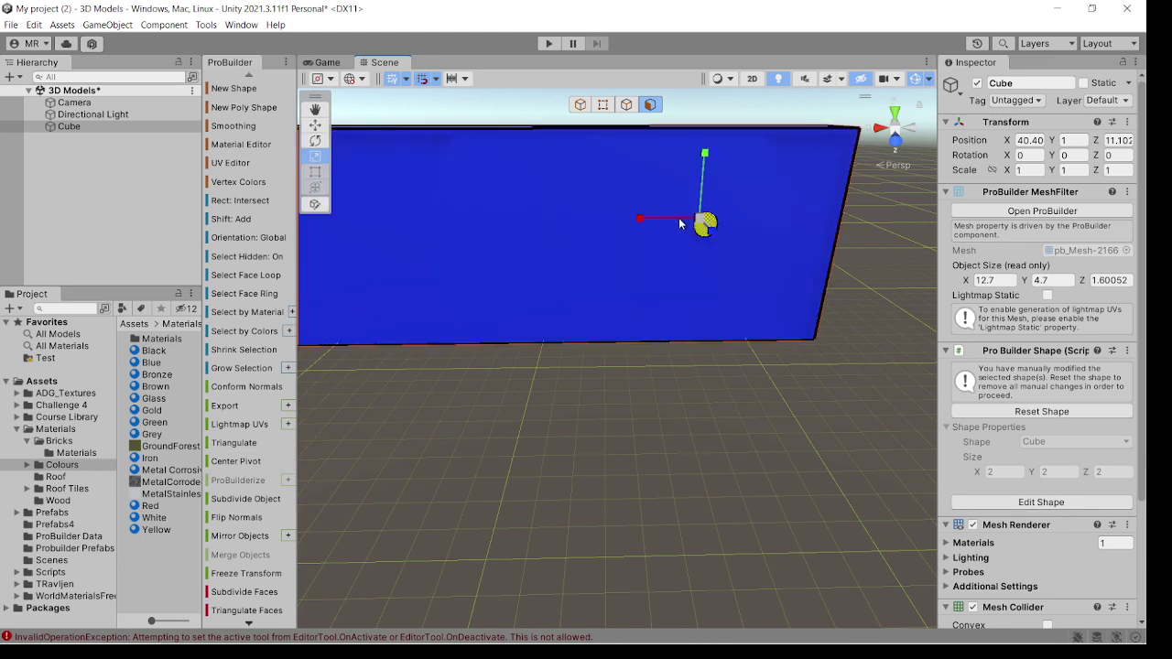
left_click(580, 104)
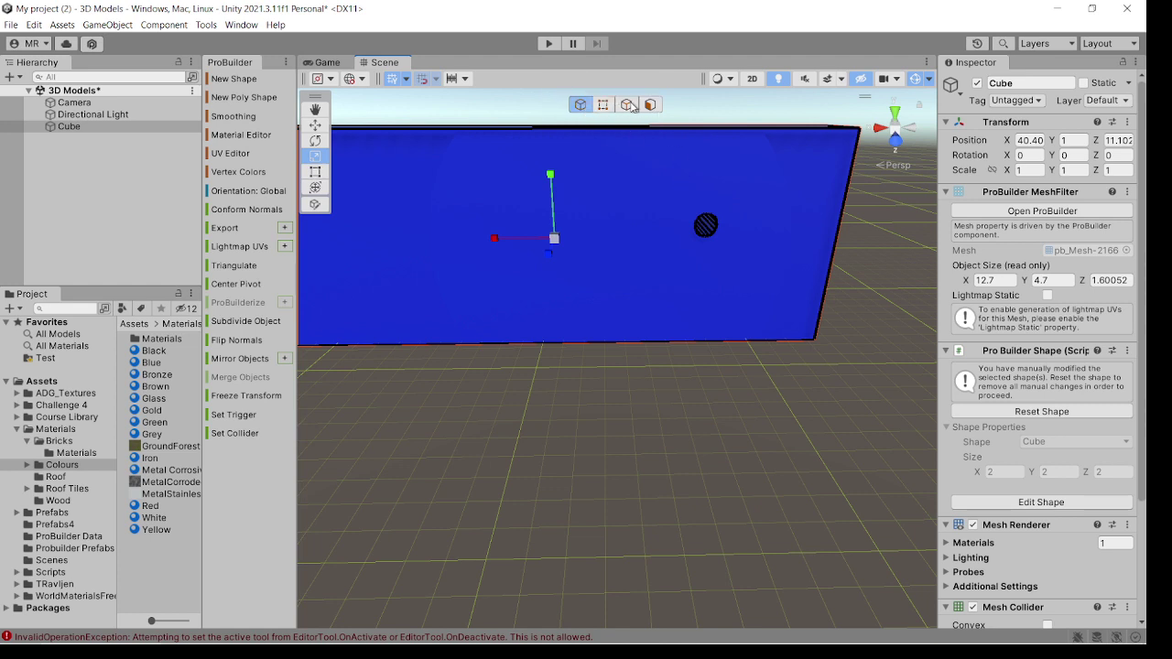
left_click(629, 105)
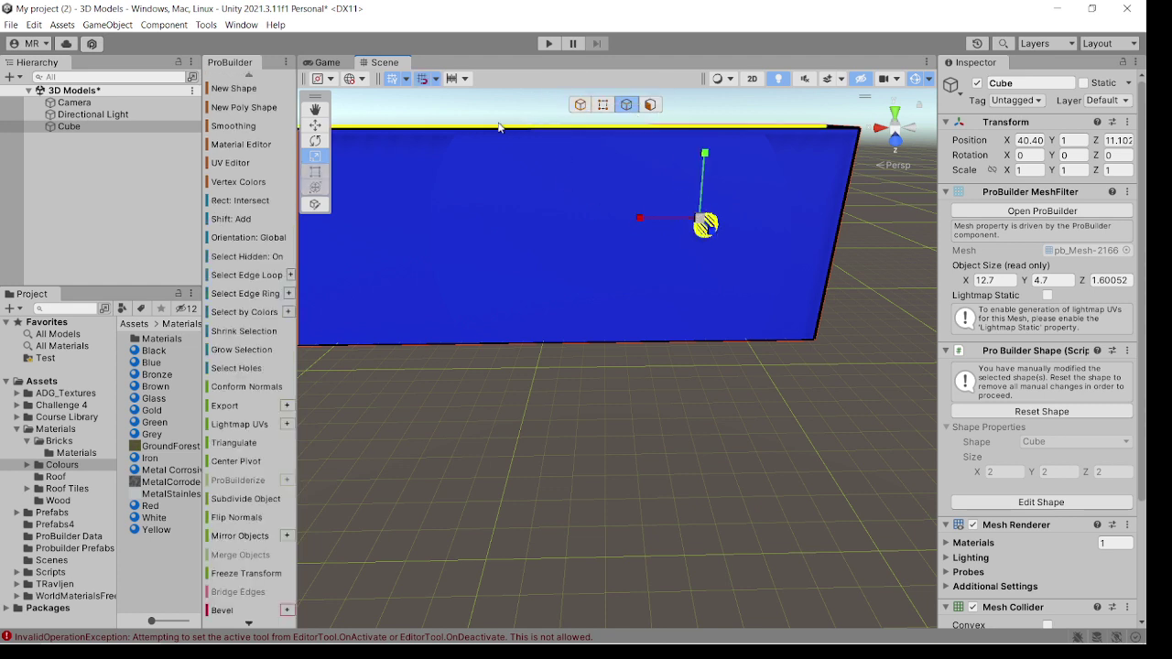
left_click(320, 127)
left_click(650, 104)
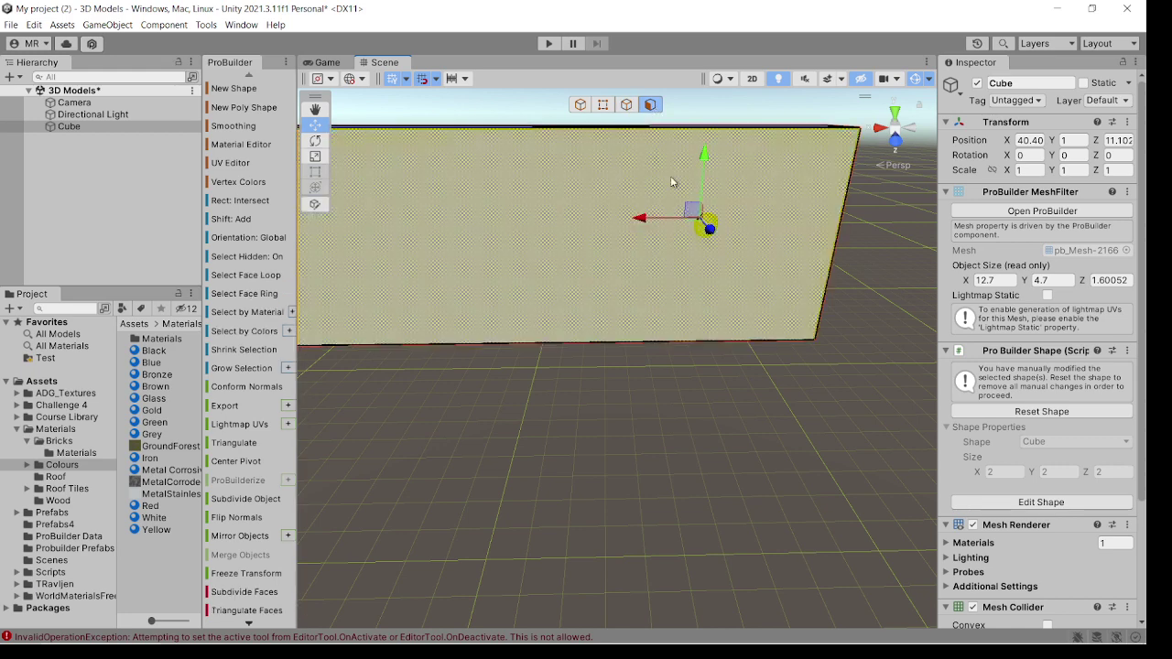
mouse_move(661, 220)
left_mouse_down()
mouse_move(582, 218)
mouse_move(720, 219)
mouse_move(681, 222)
left_mouse_up()
Examine the reshaped hole up close, deselect the block and view the whole wall from the front
scroll(699, 222, "up", 3)
middle_click_drag(787, 223, 737, 282)
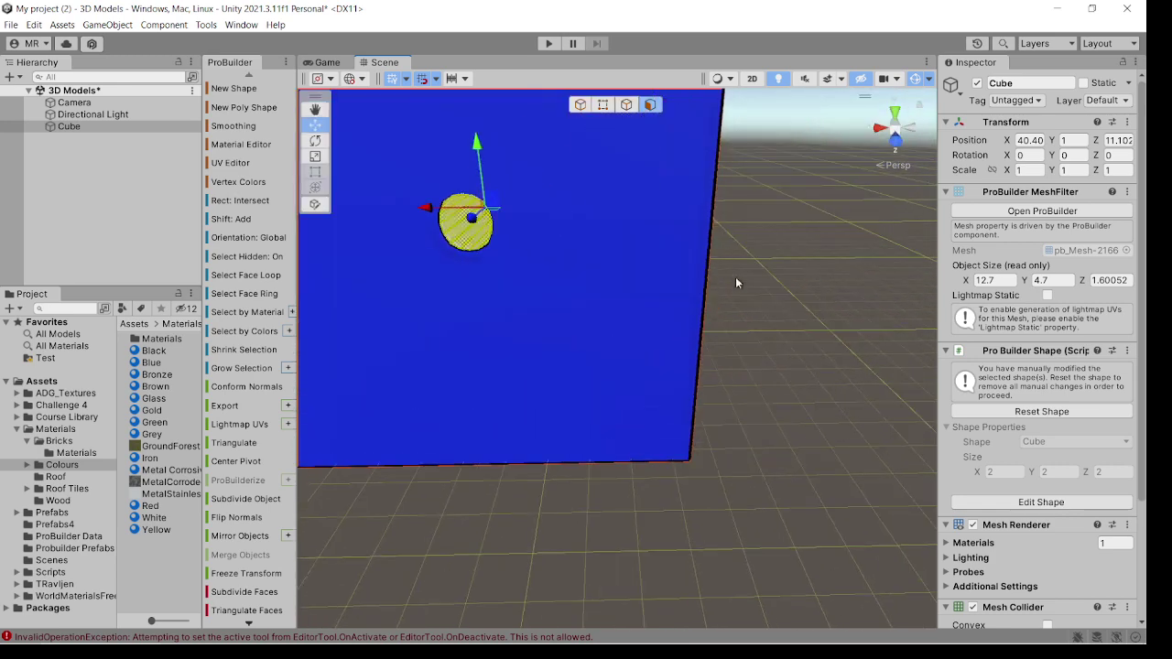
scroll(737, 286, "down", 4)
left_click(755, 302)
right_click_drag(664, 352, 688, 337)
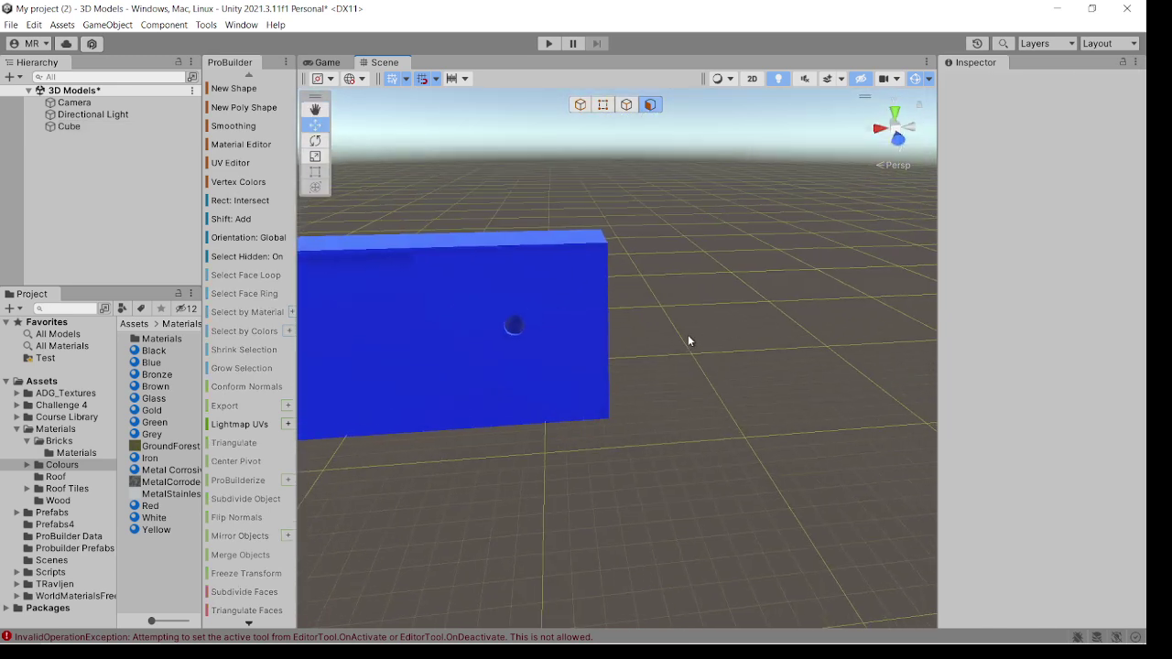
middle_click_drag(687, 337, 740, 299)
right_click_drag(740, 298, 708, 339)
scroll(751, 299, "down", 3)
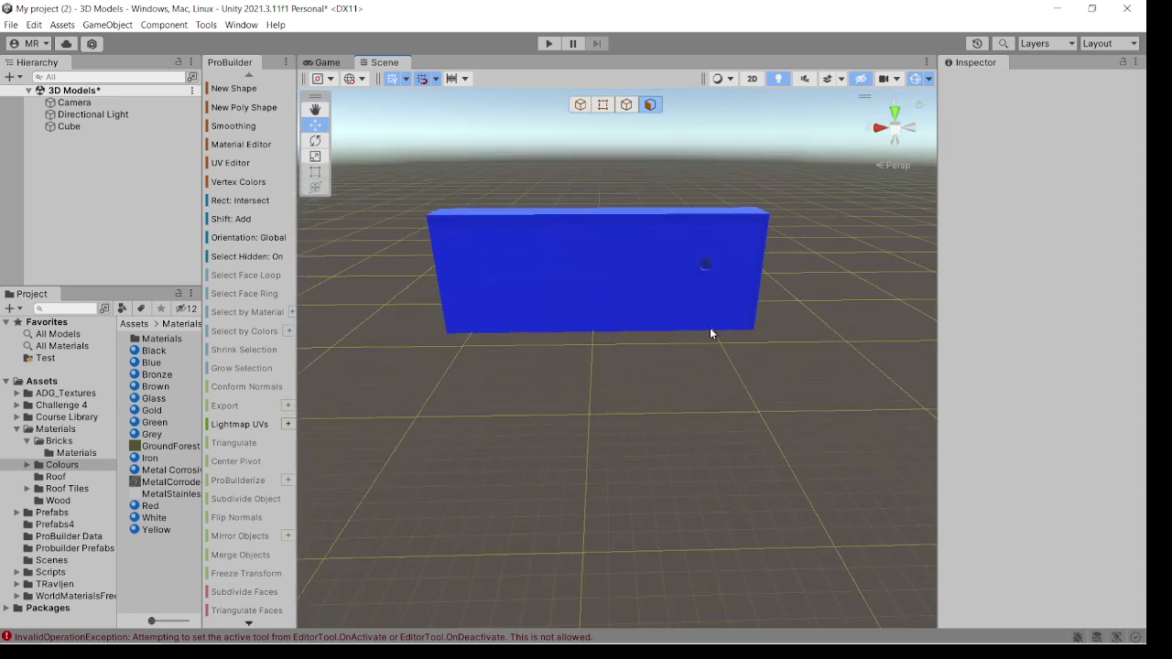